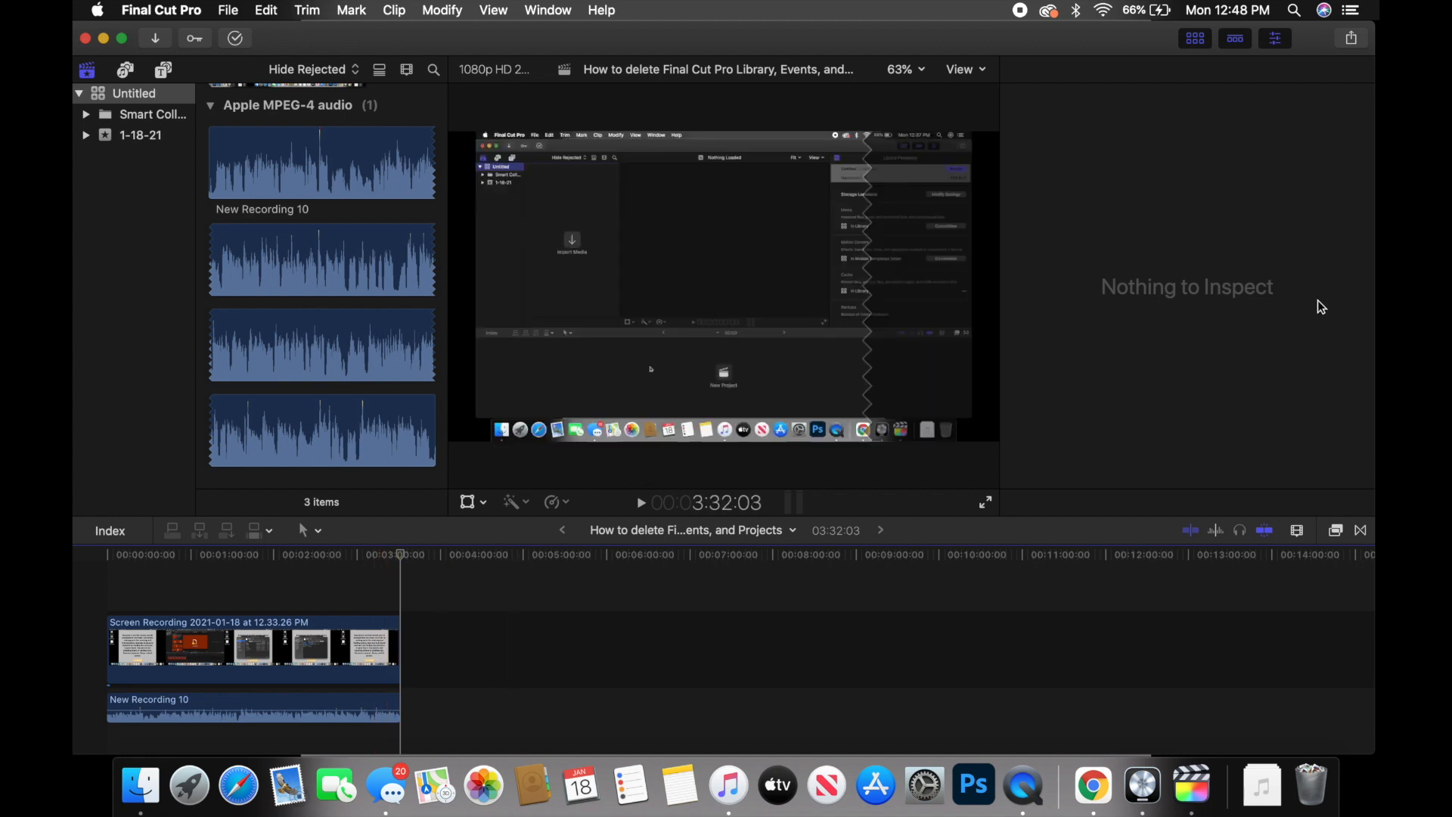
Start a Master File export of the project, keeping its format as Video and Audio.
click(1354, 39)
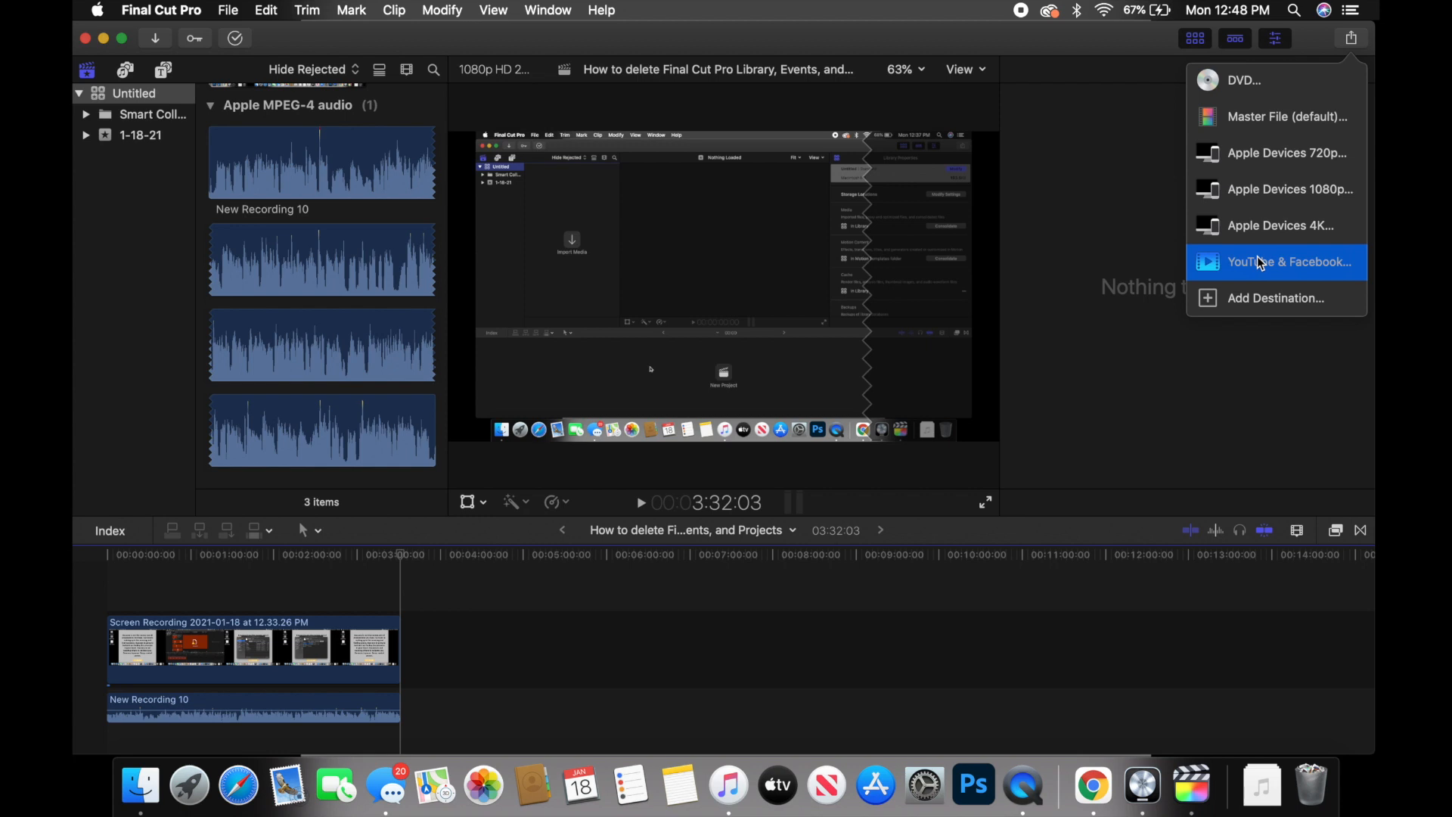
click(1273, 122)
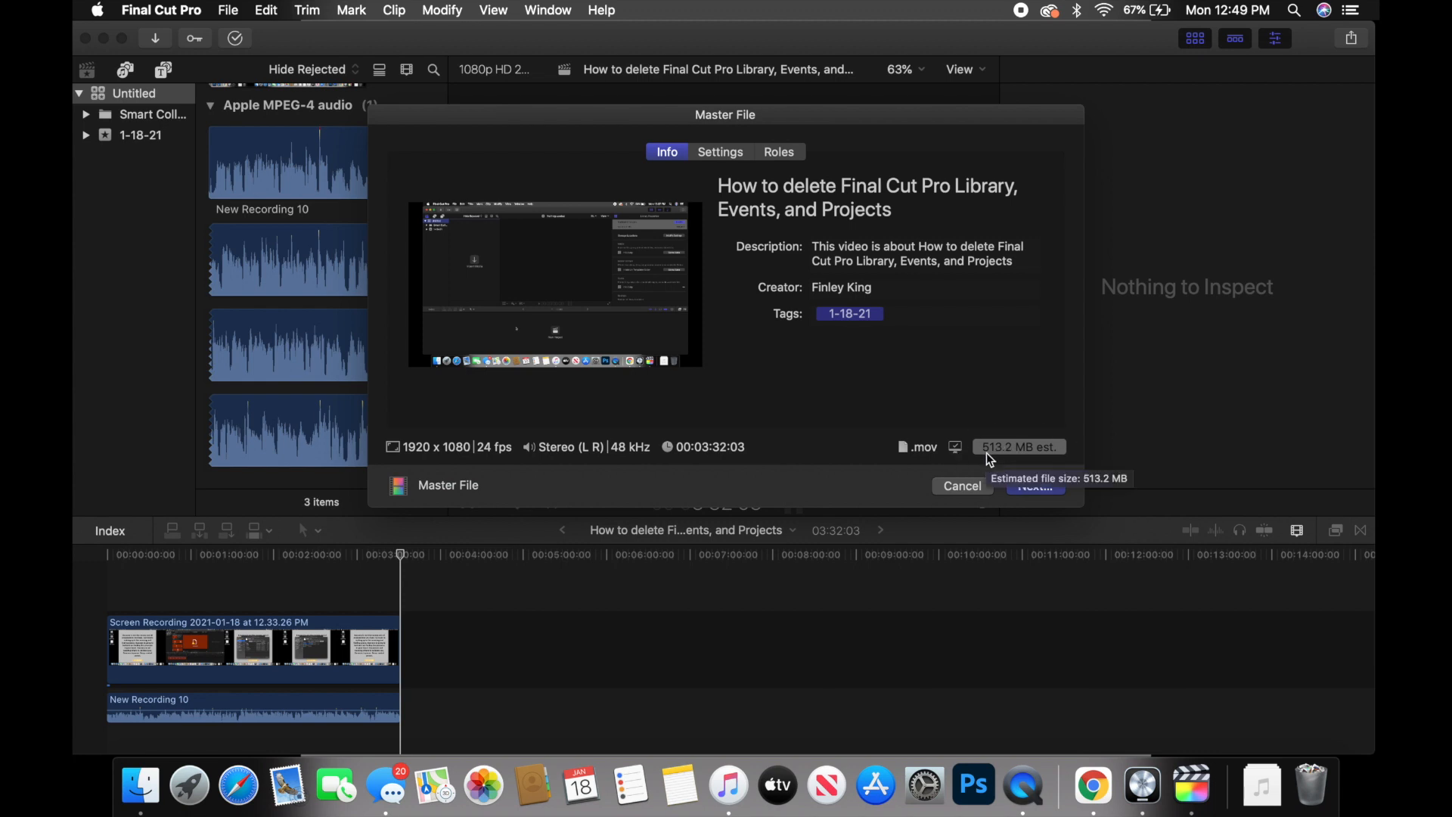
click(724, 154)
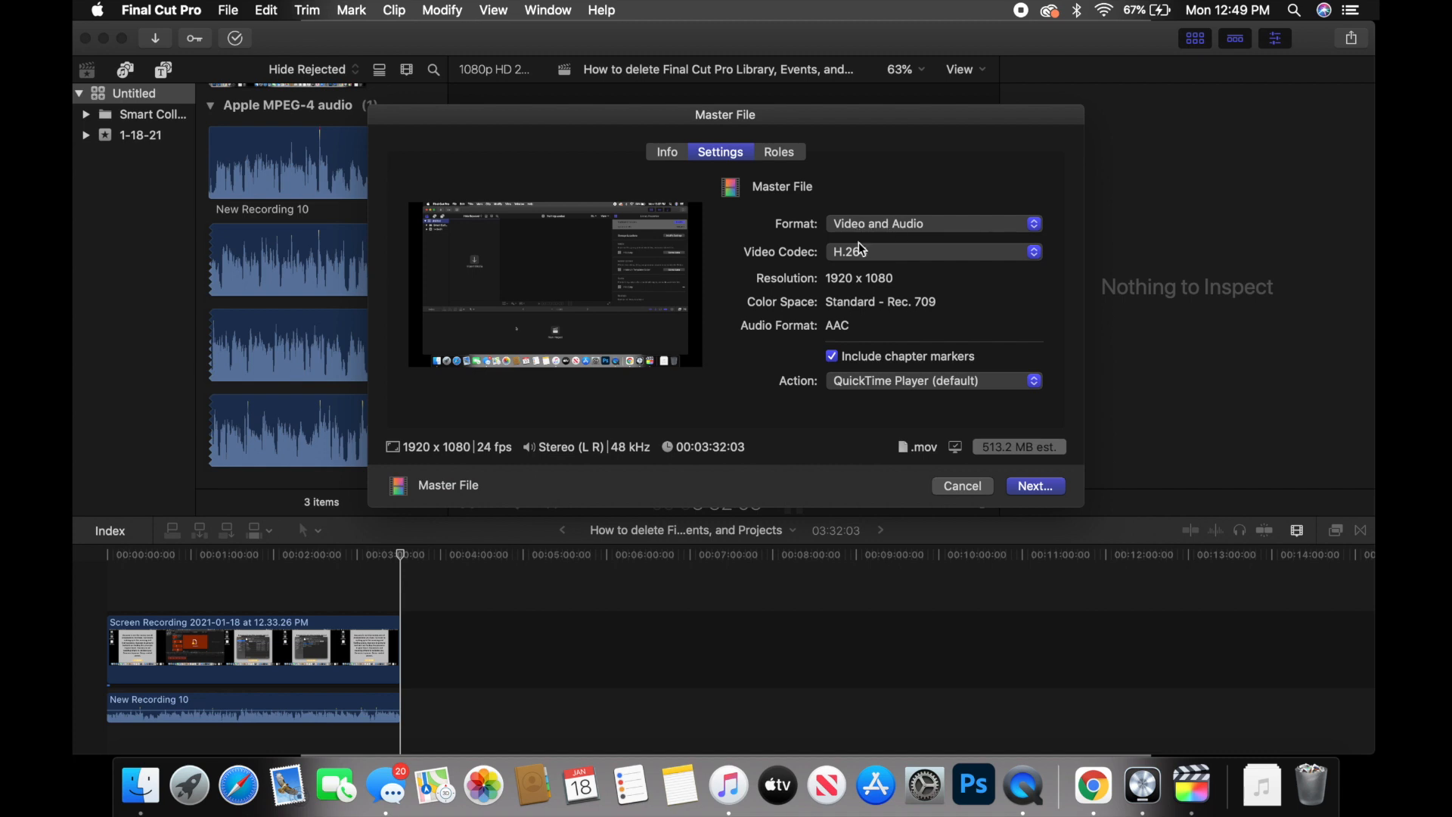
click(891, 225)
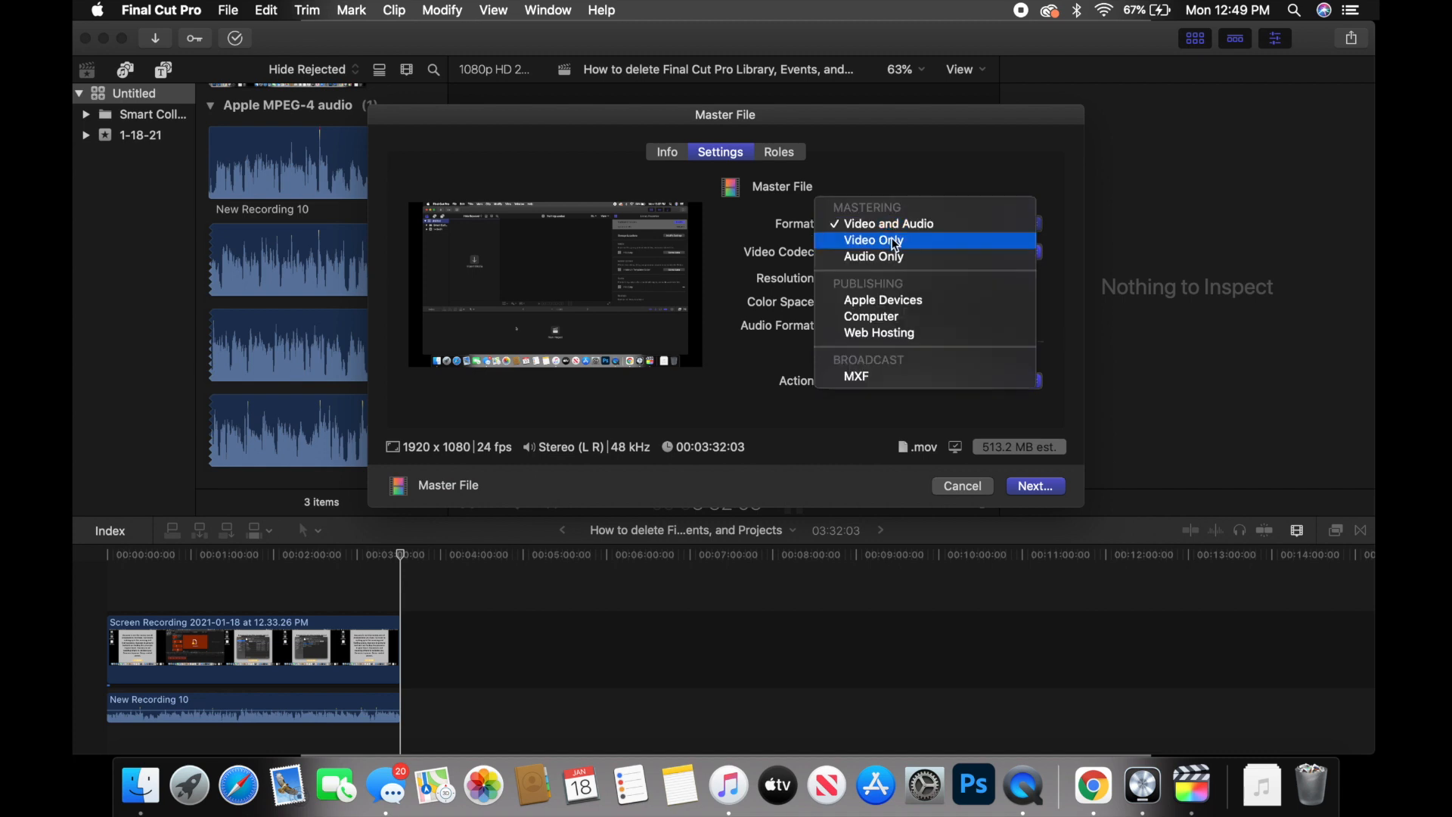
click(892, 223)
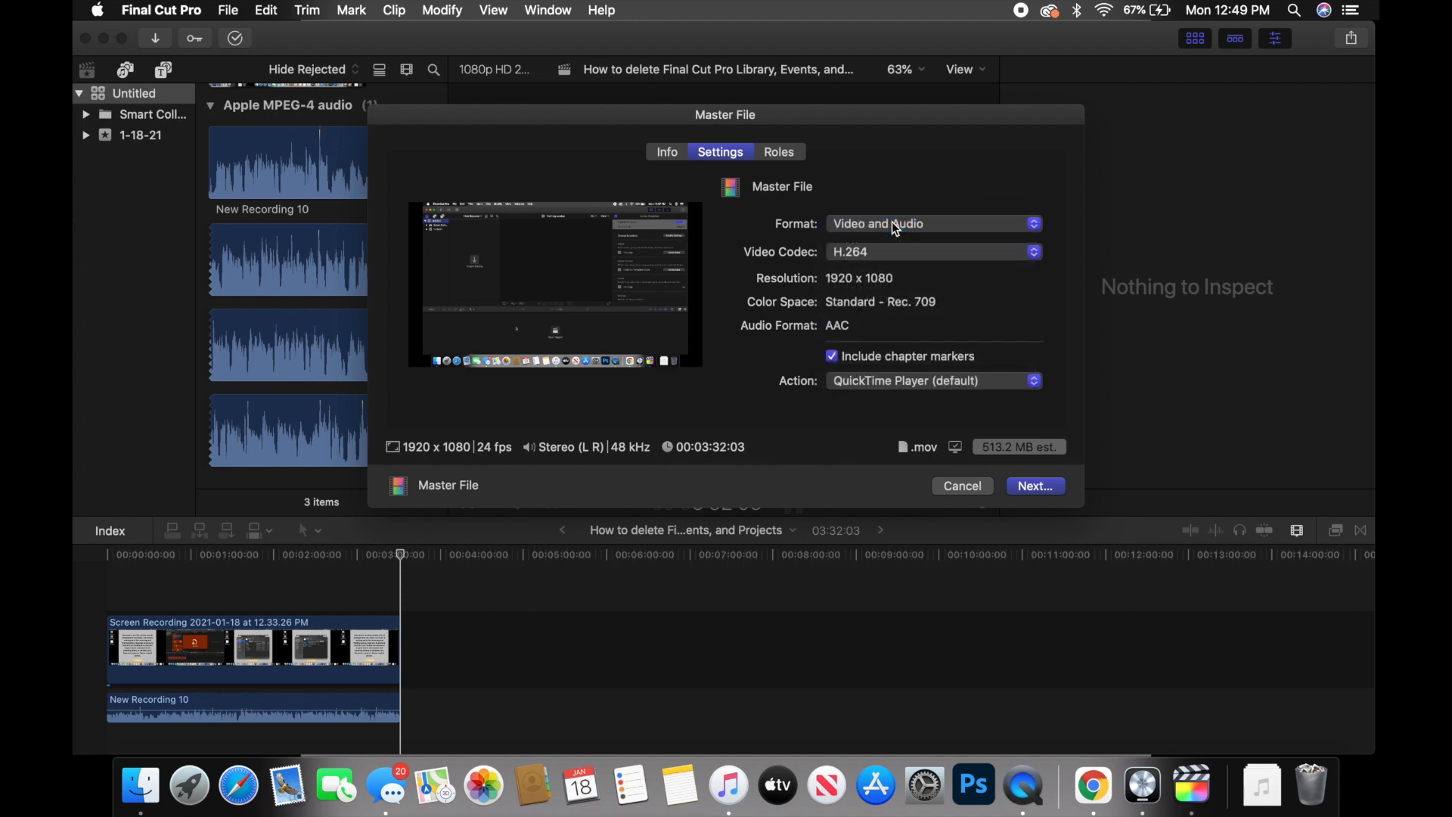
click(892, 224)
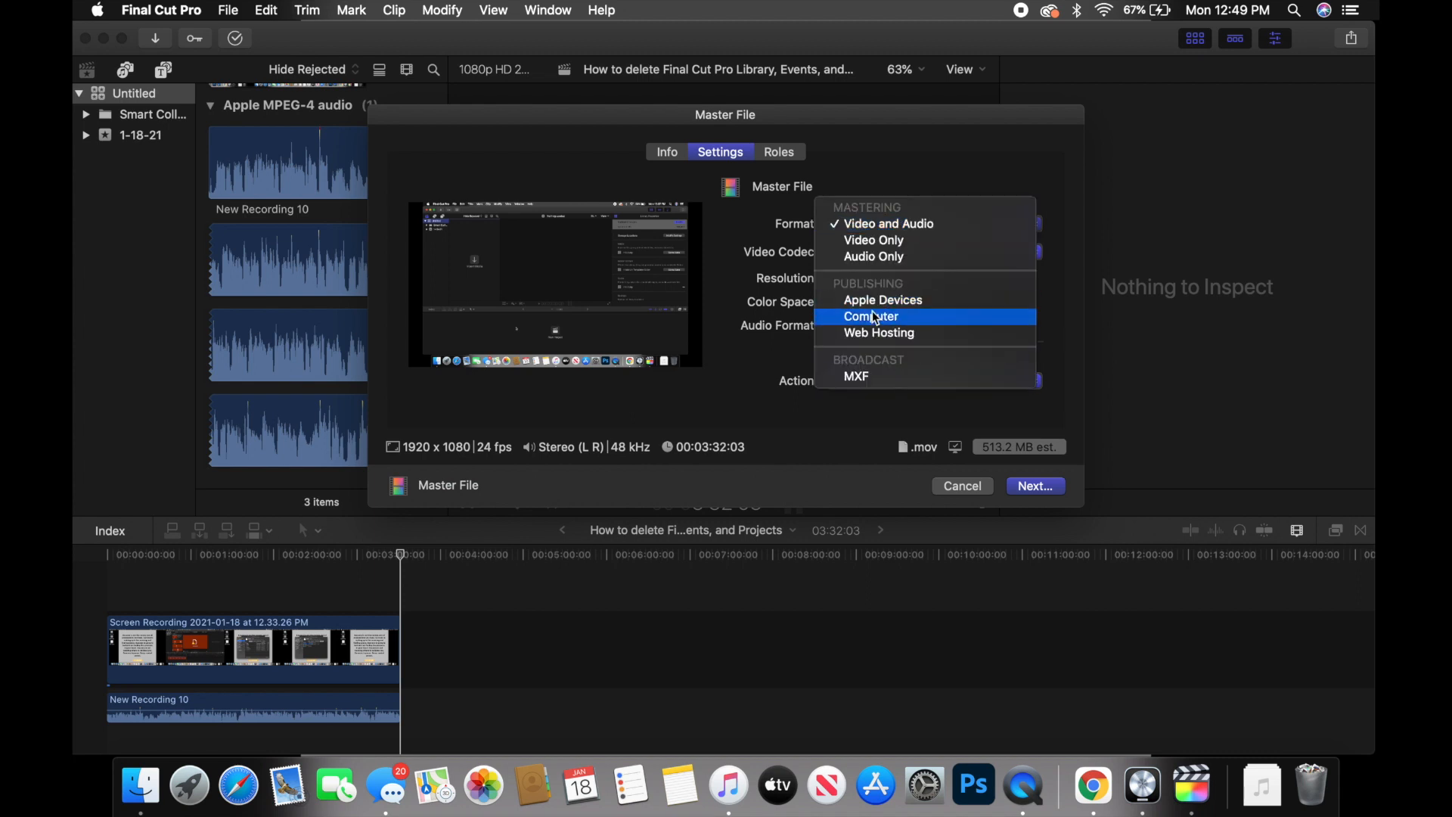
click(877, 190)
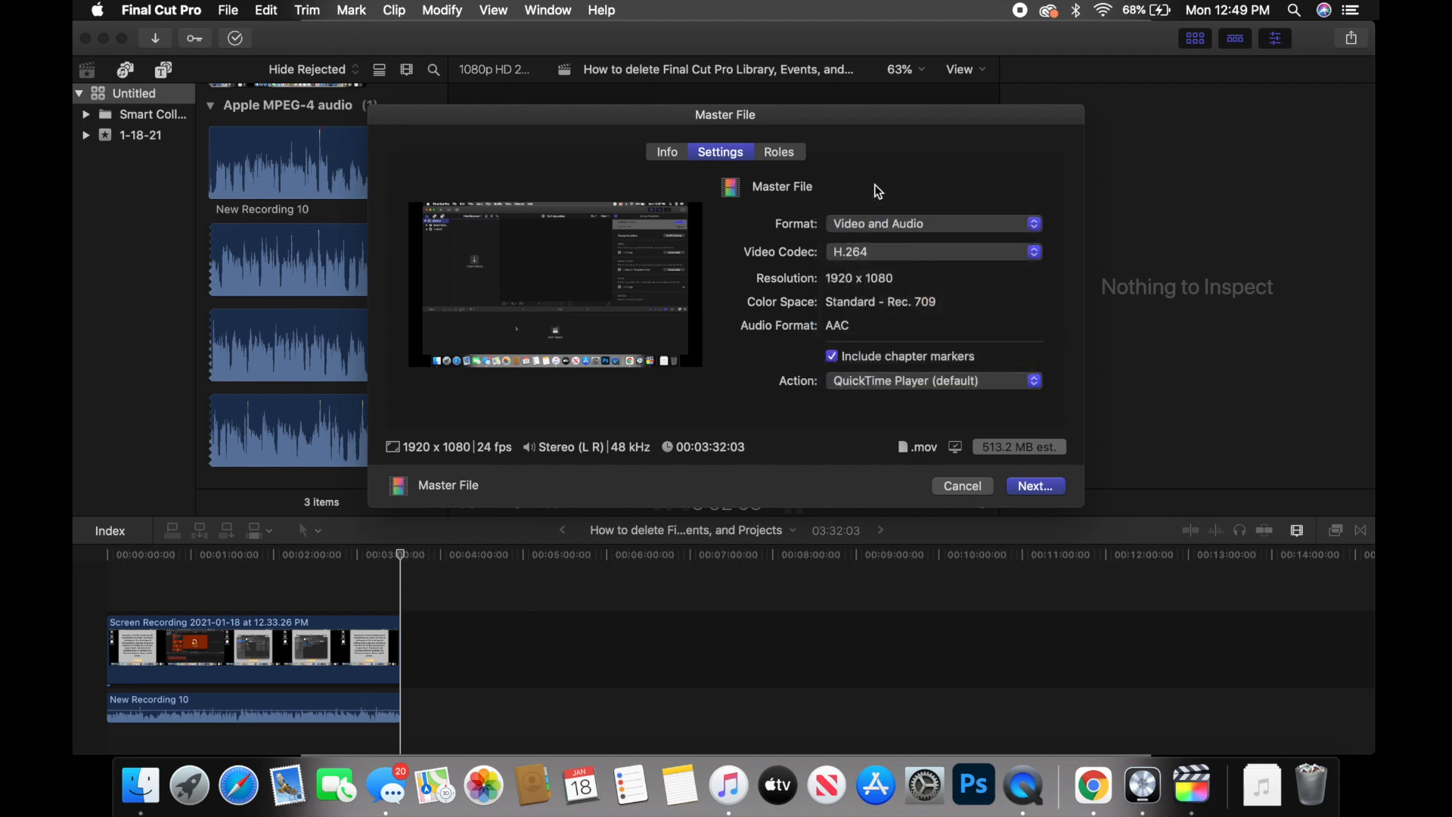
Try Apple ProRes 422 as the export's video codec and switch it back to H.264.
click(869, 253)
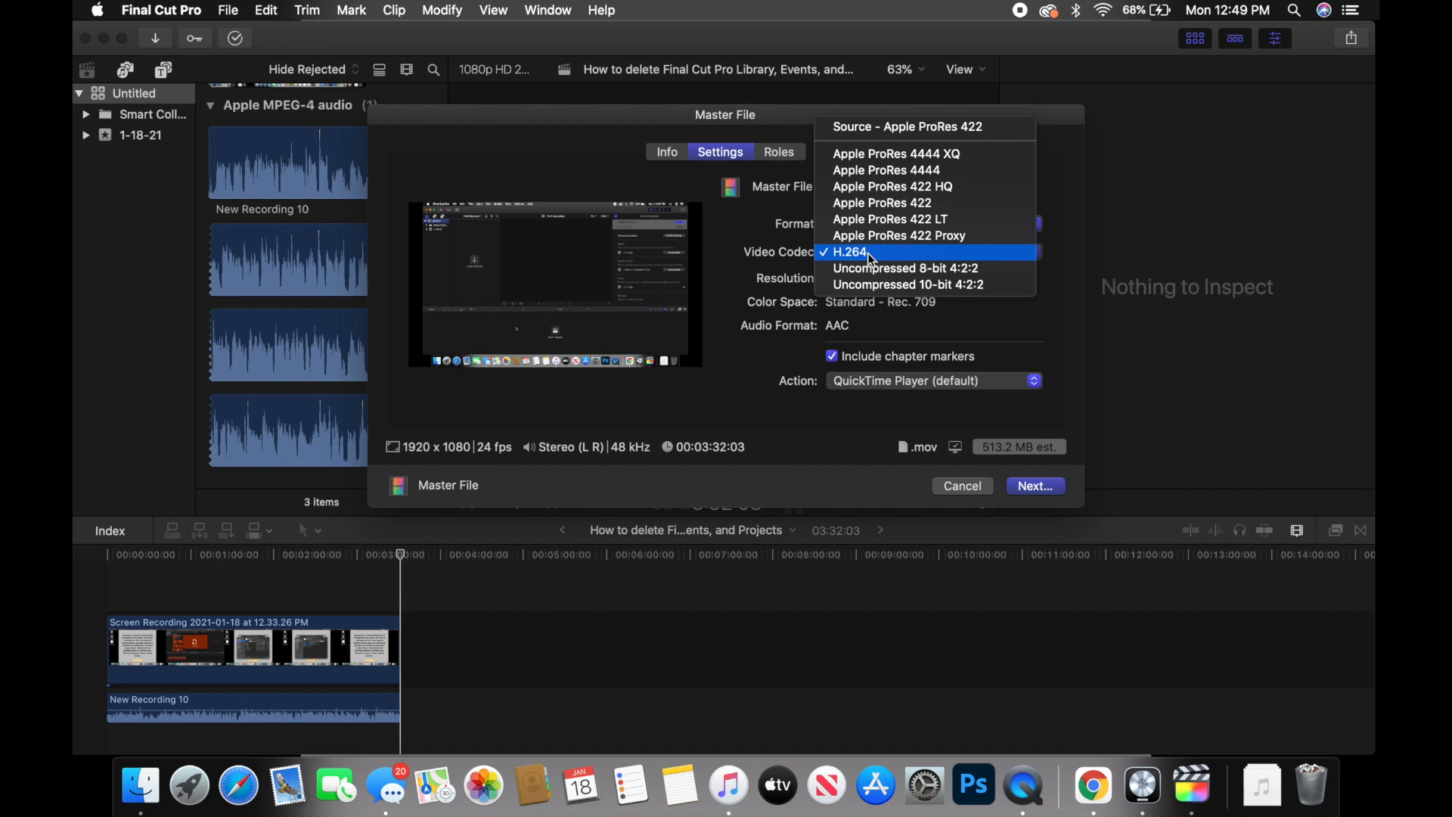
click(871, 258)
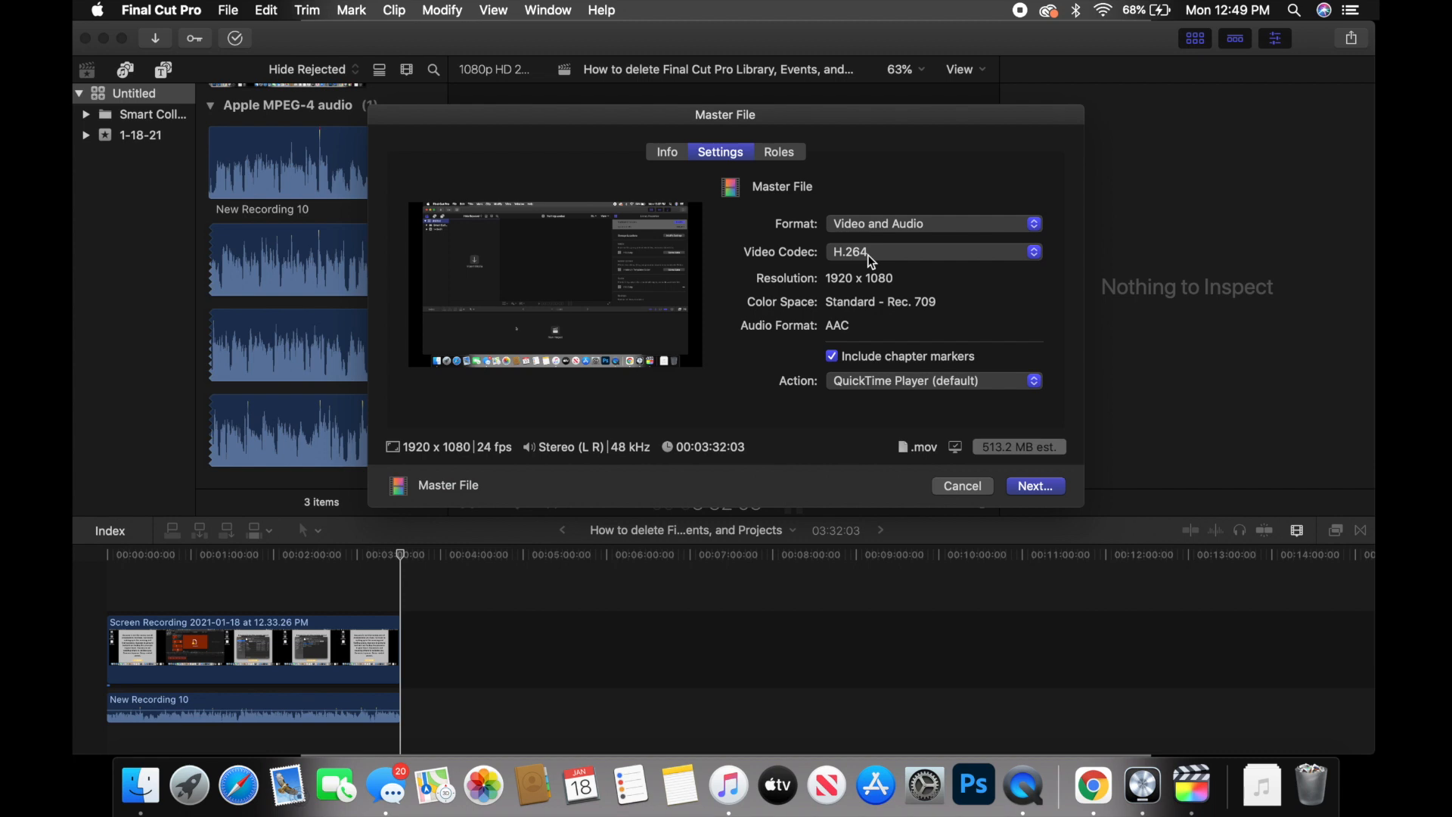
click(872, 257)
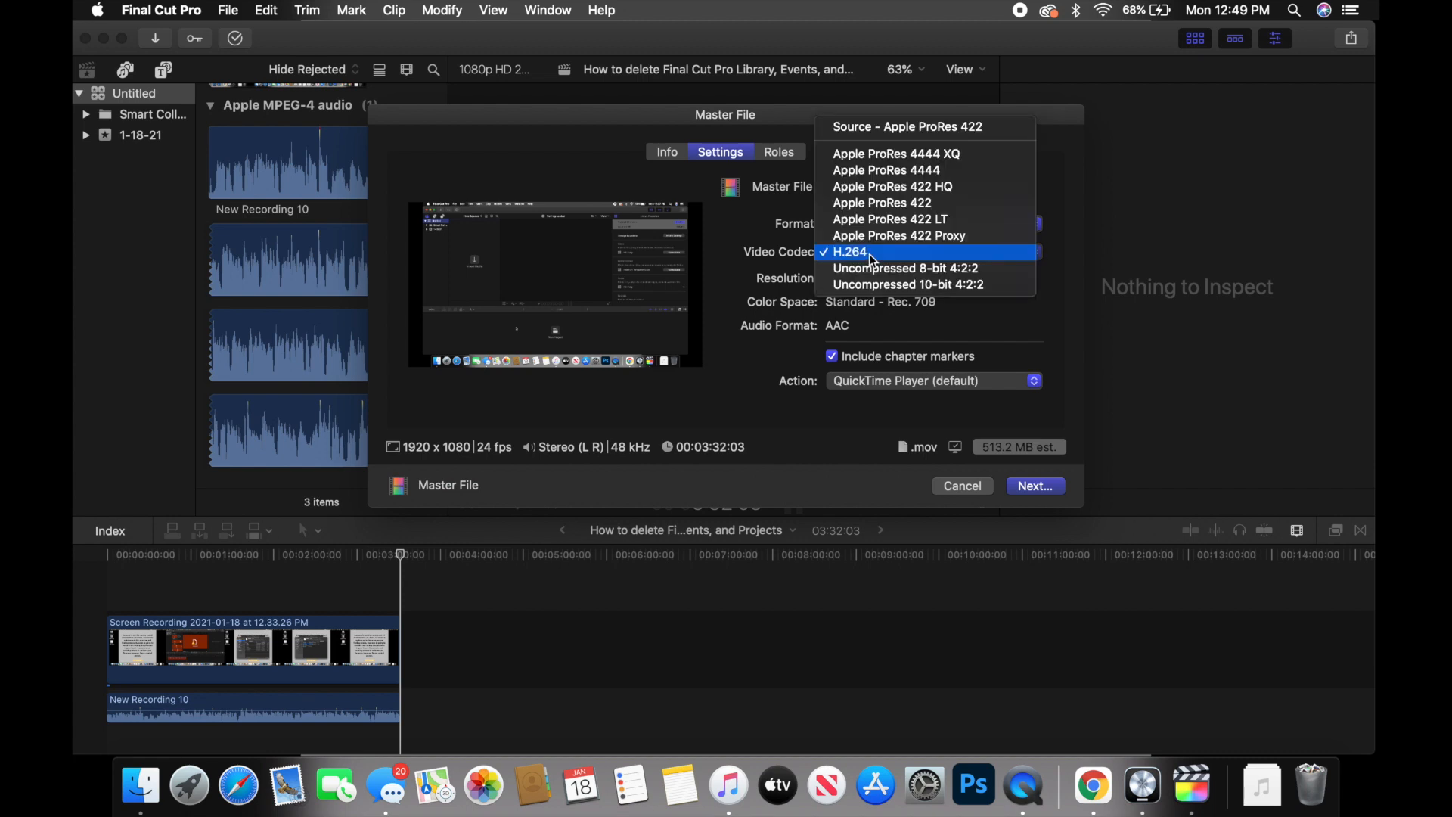
click(869, 253)
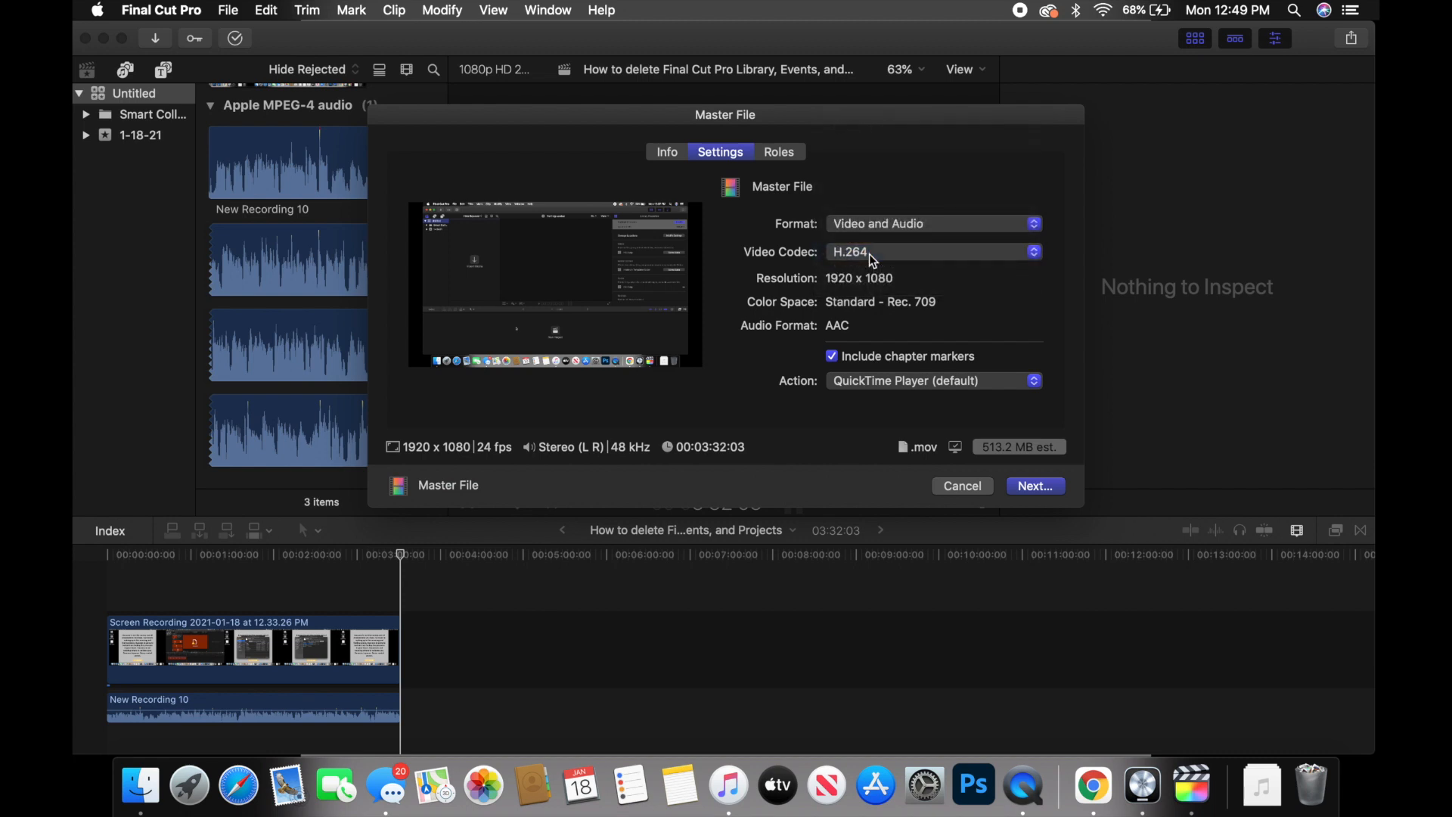
click(876, 257)
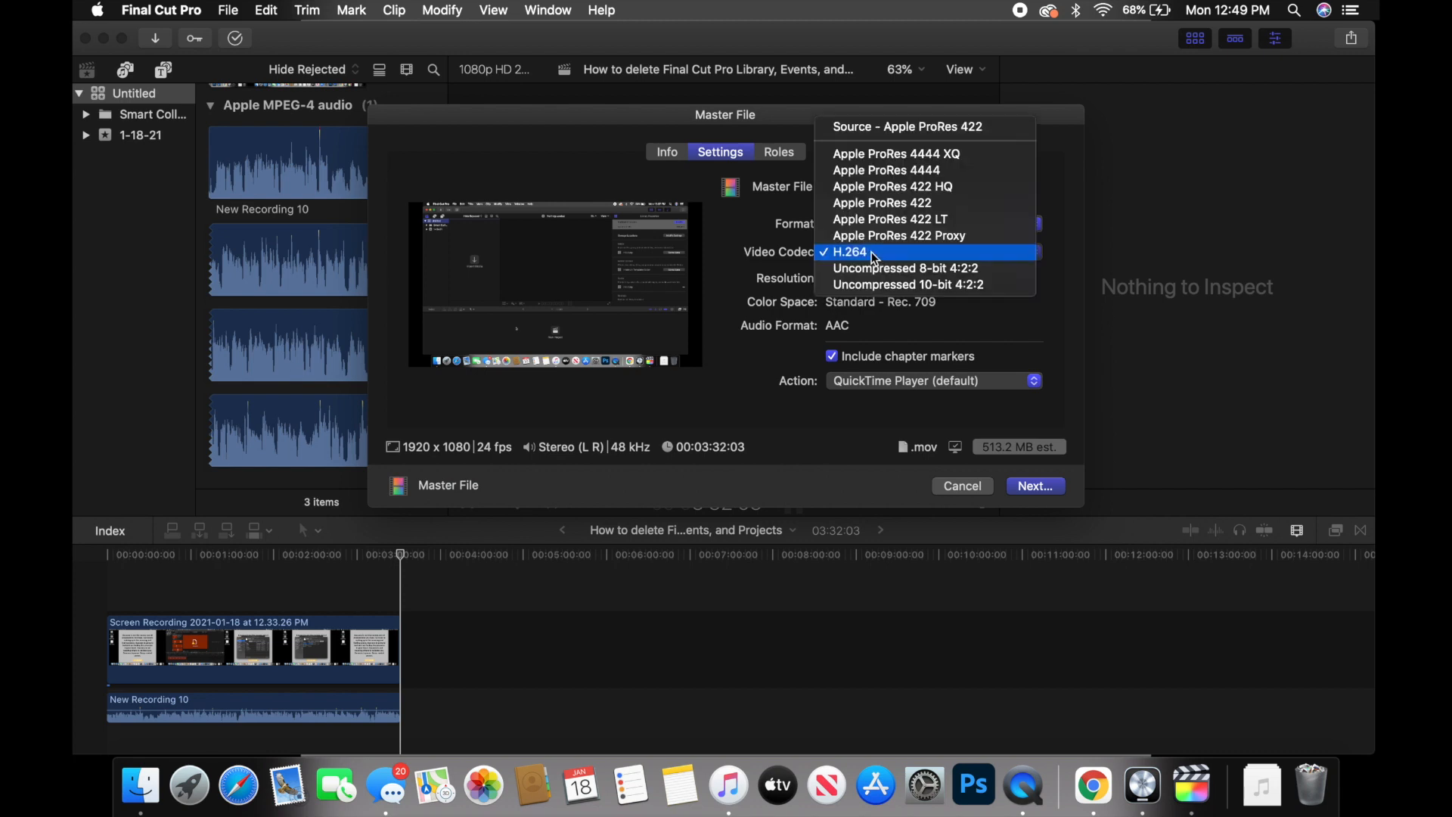
click(883, 203)
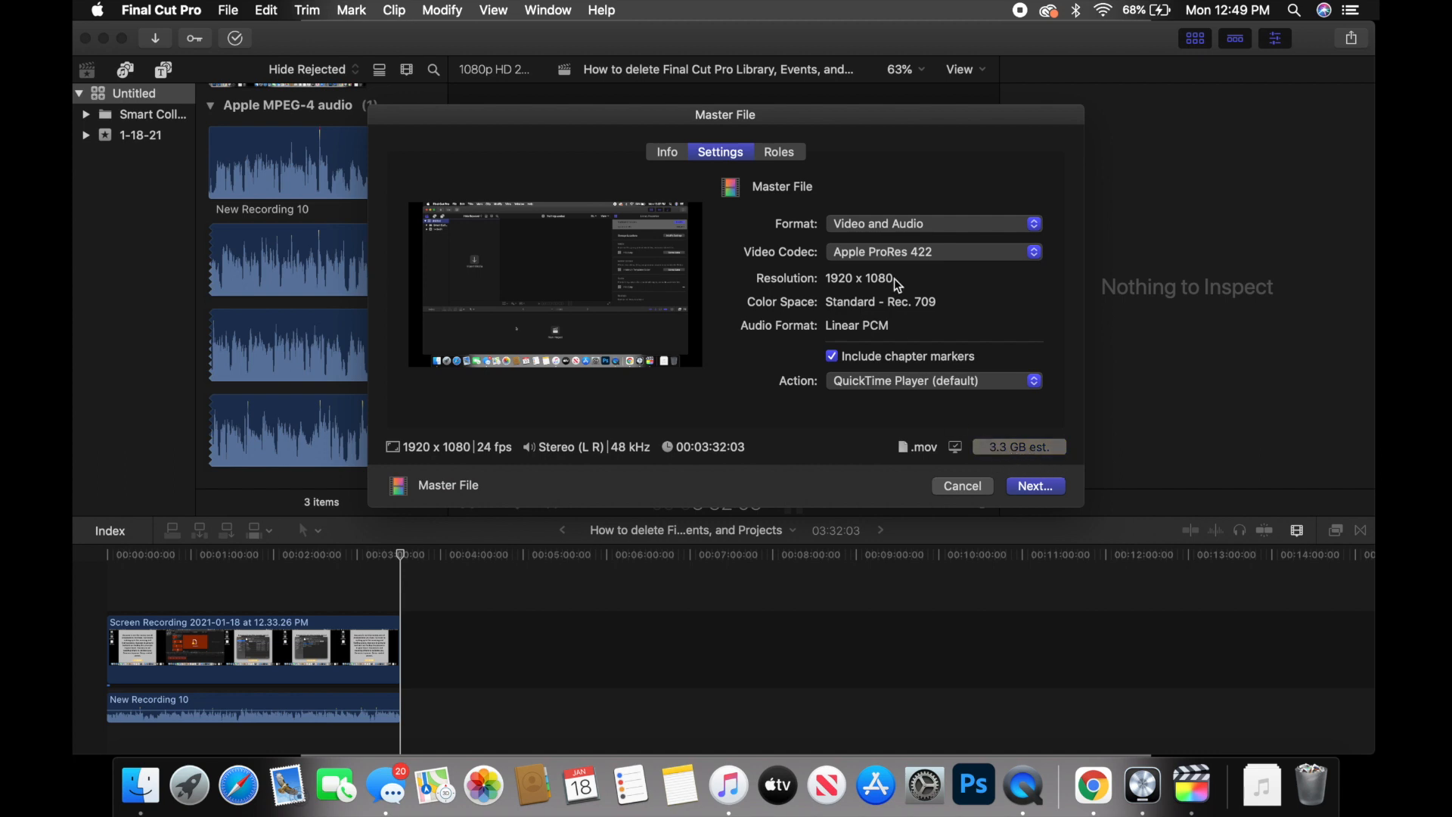
click(895, 253)
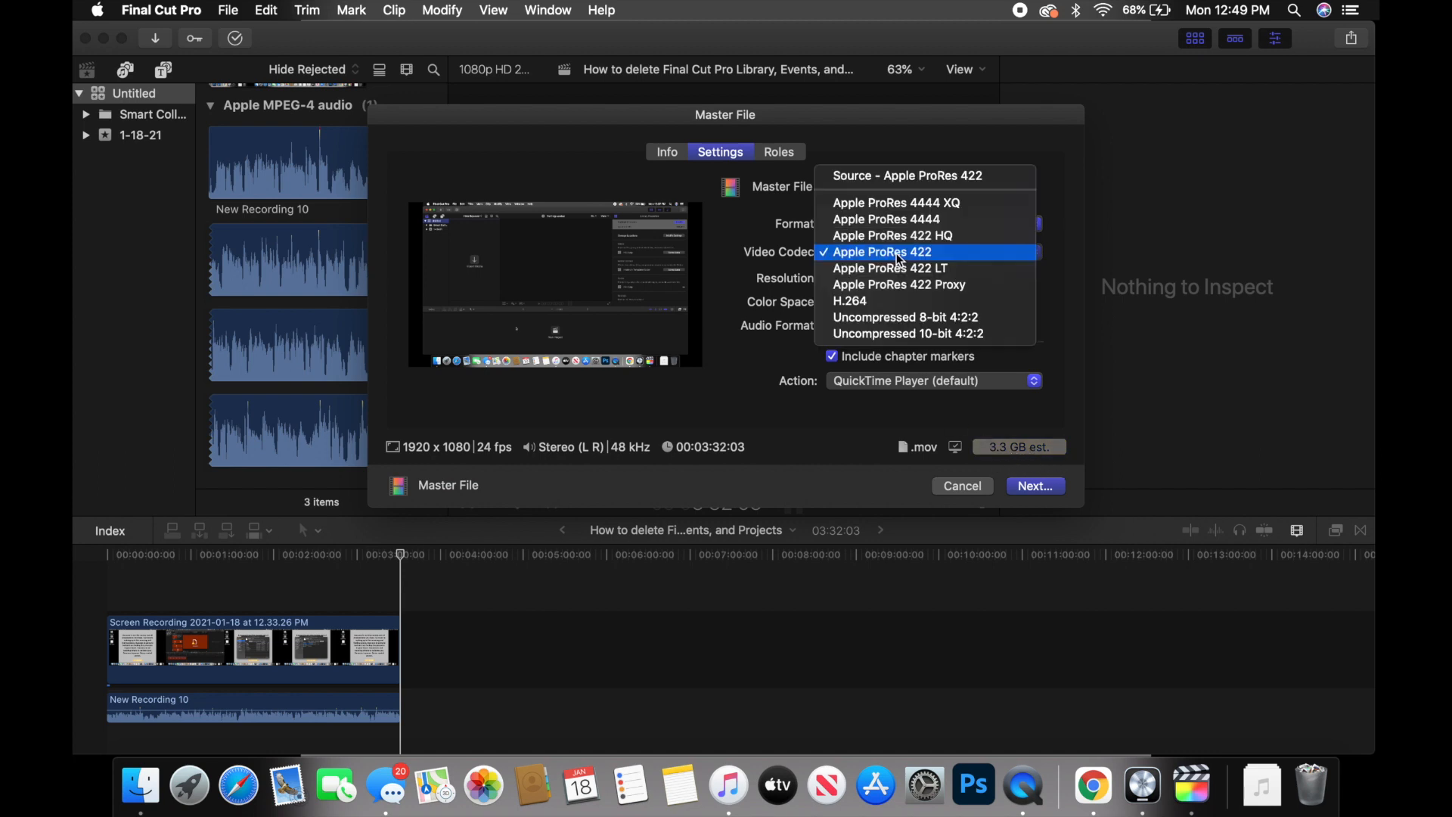
click(899, 303)
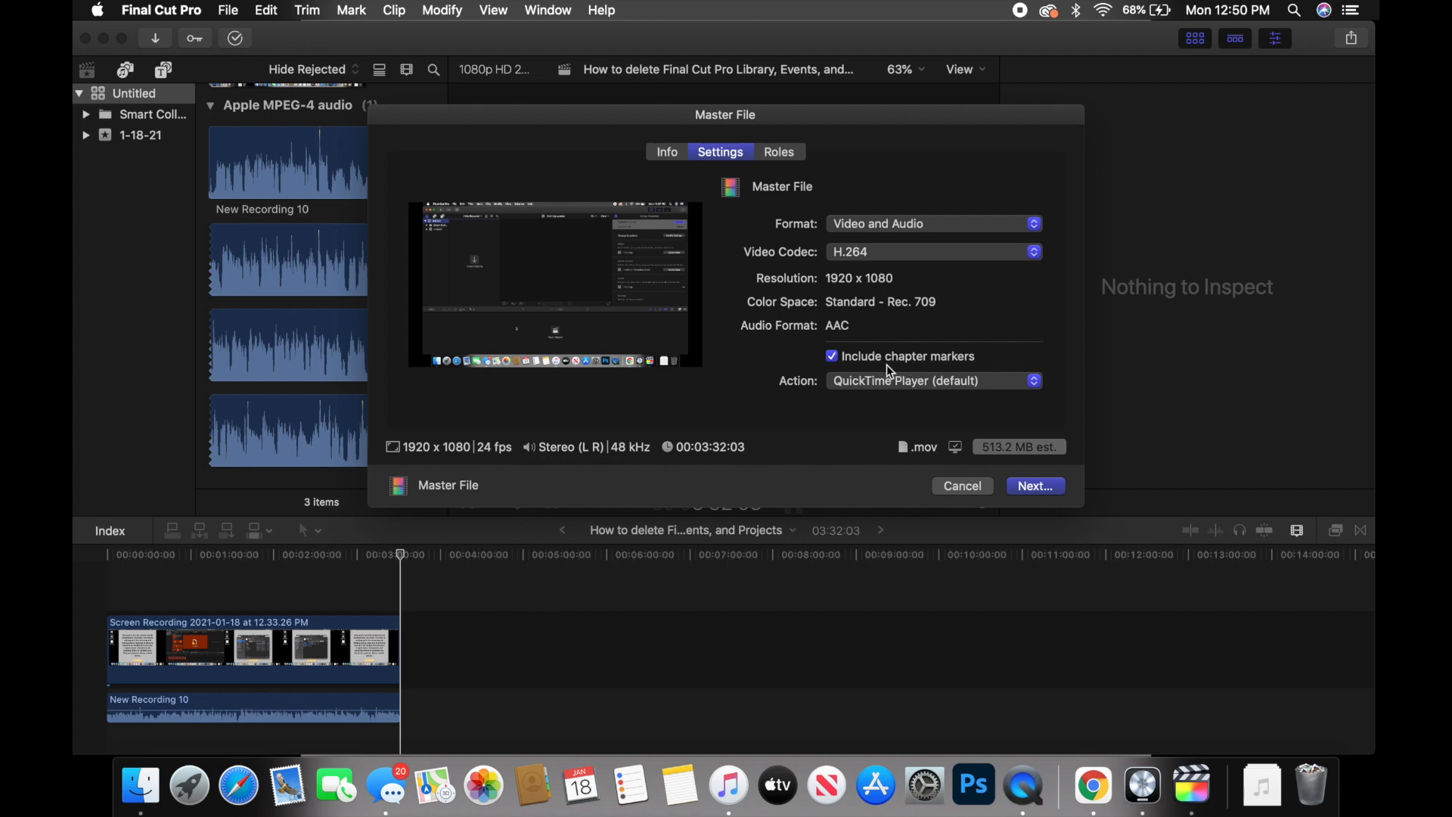
Review the export's roles and save the master file under its existing name to the iCloud Desktop folder.
click(788, 159)
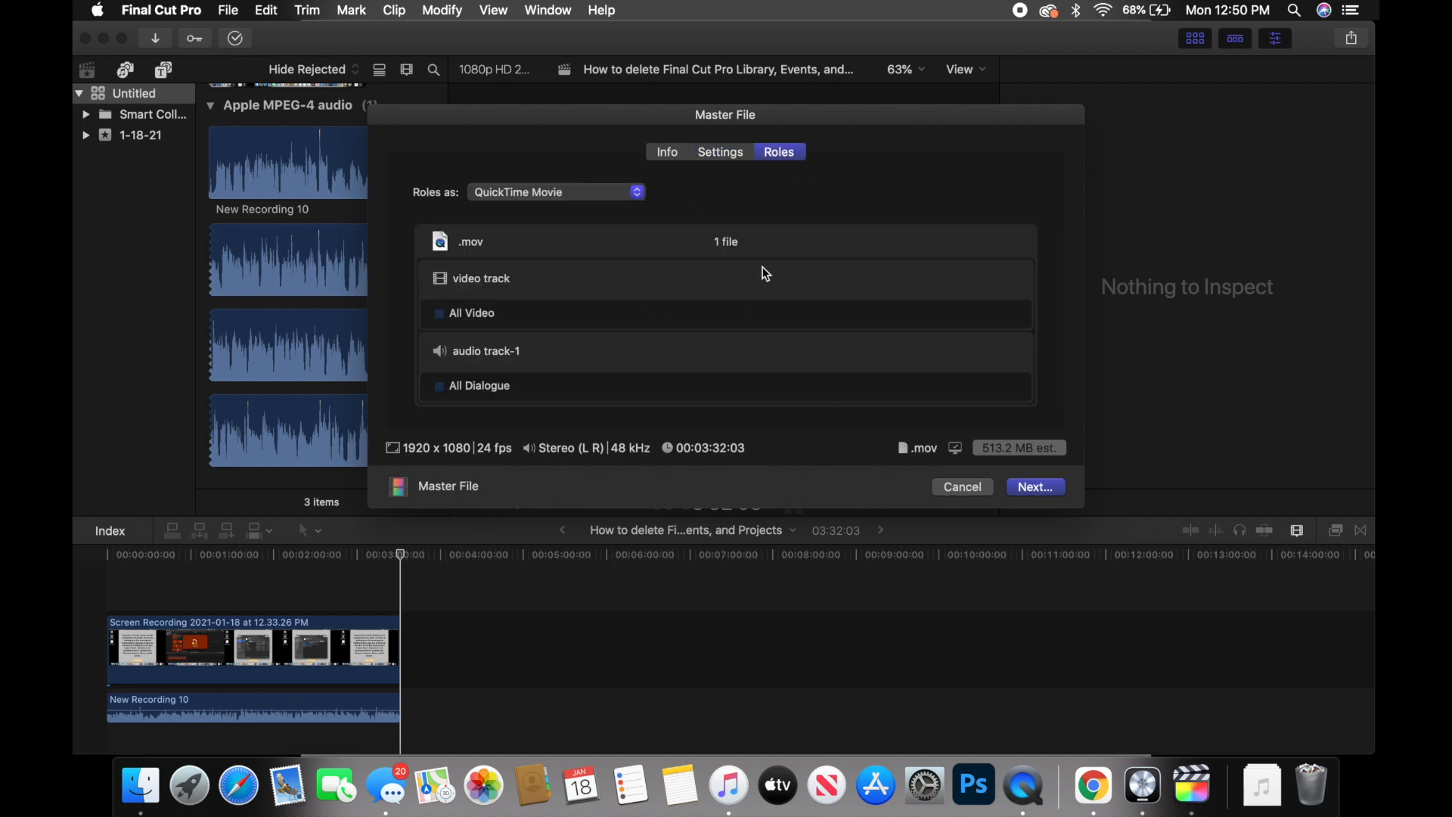
click(723, 152)
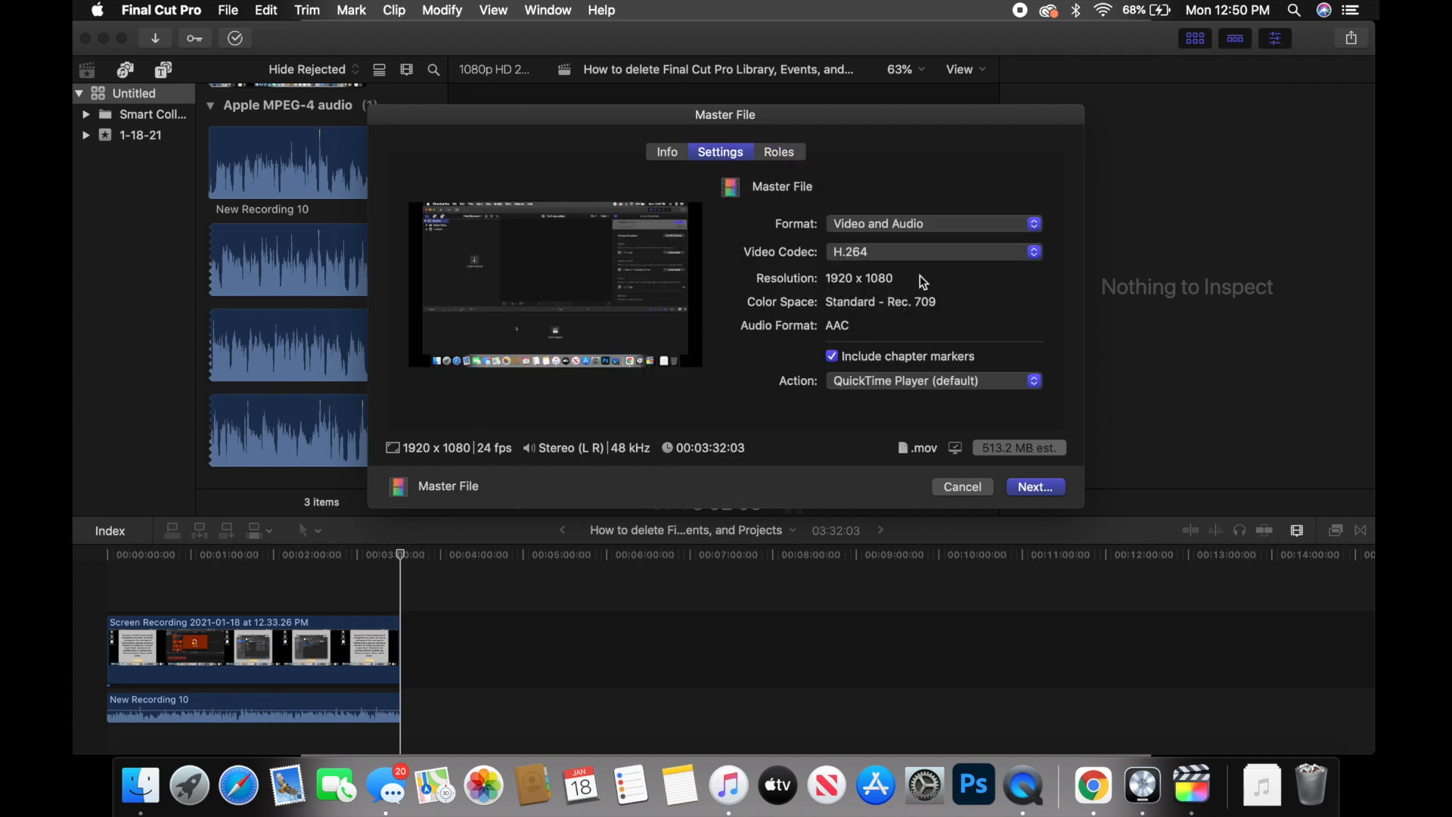
click(1046, 484)
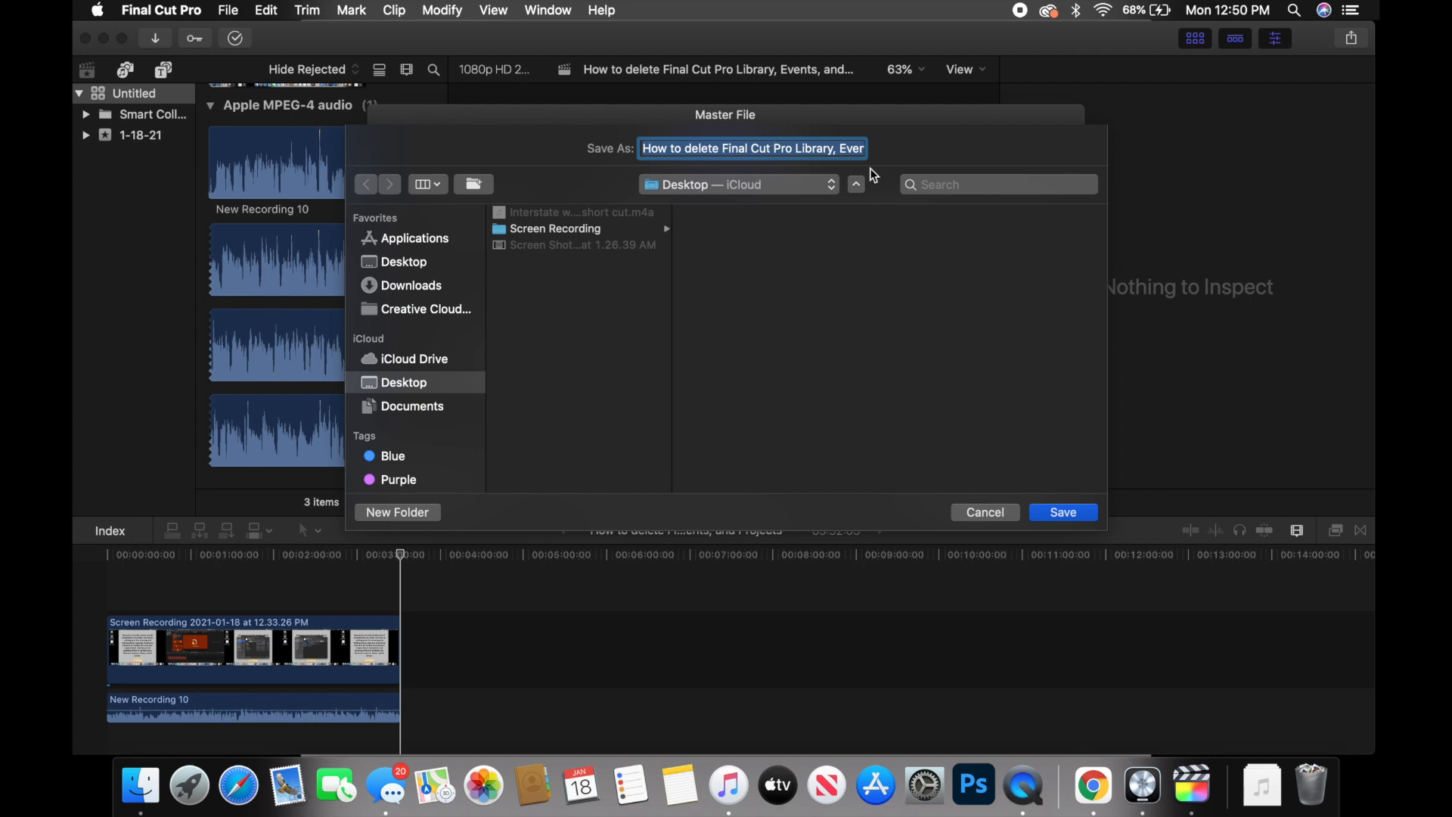
click(413, 361)
click(418, 384)
click(1065, 514)
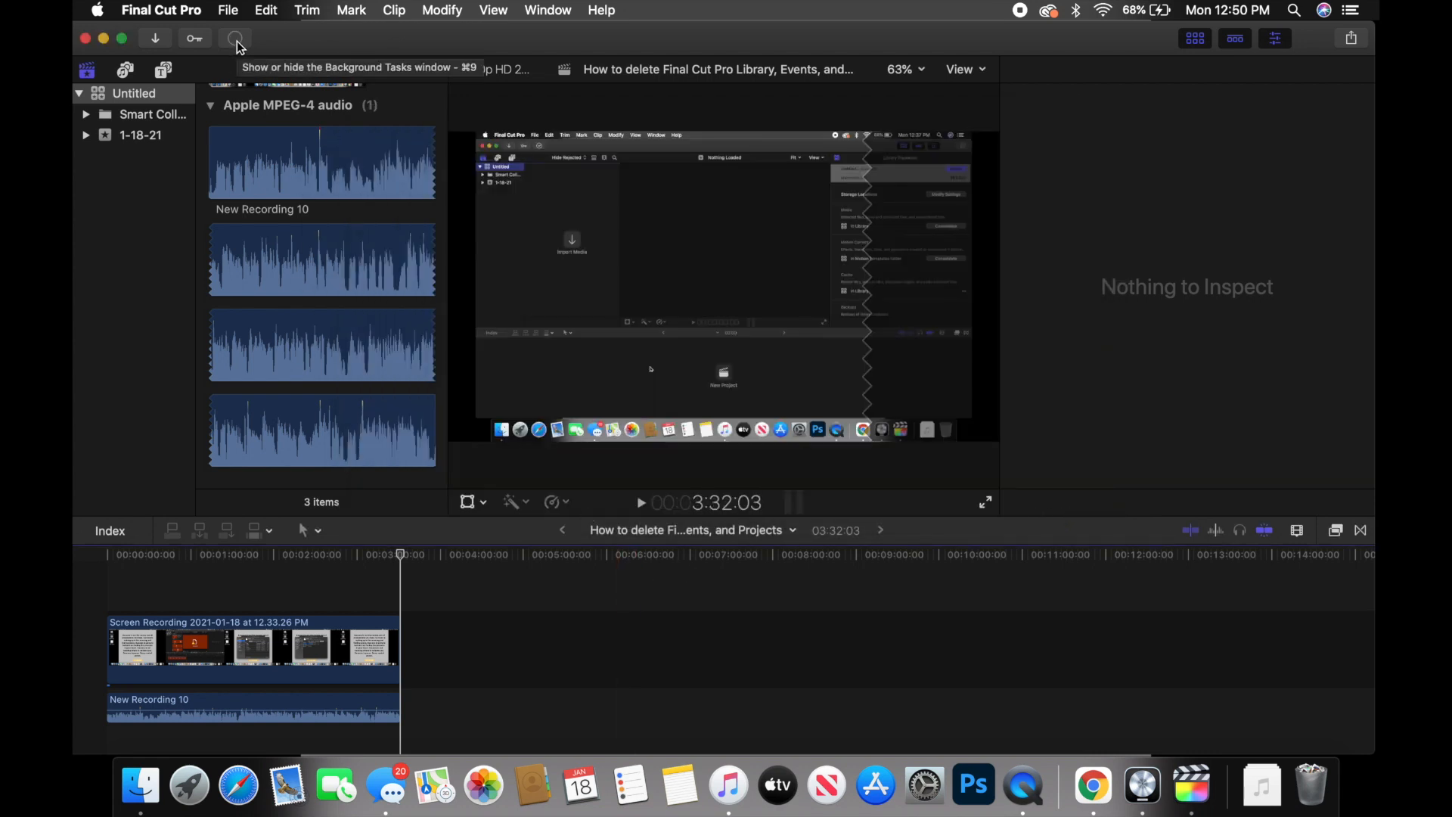
Check the export's progress in the background tasks, expanding the Sharing details.
click(236, 39)
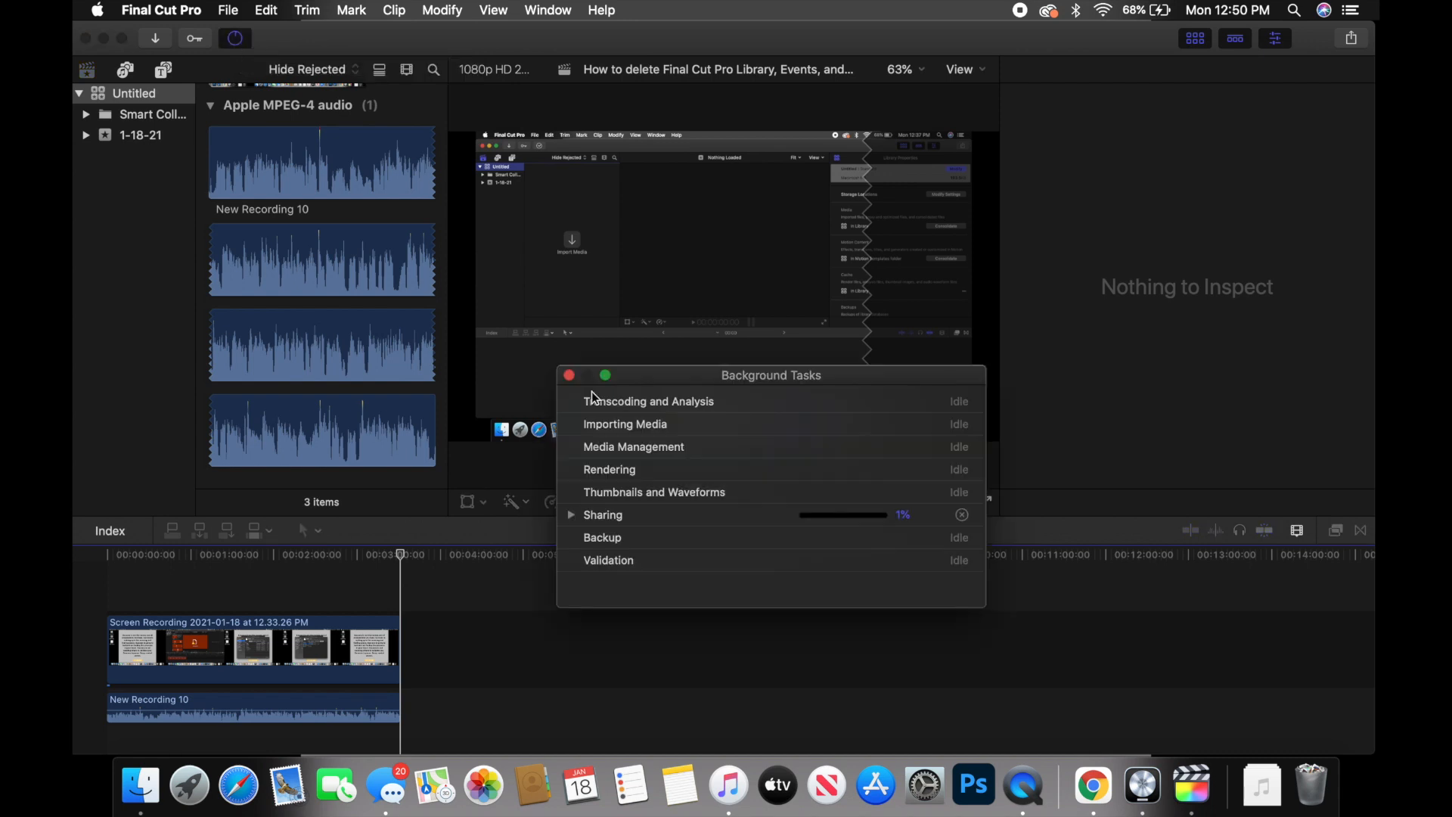
click(572, 515)
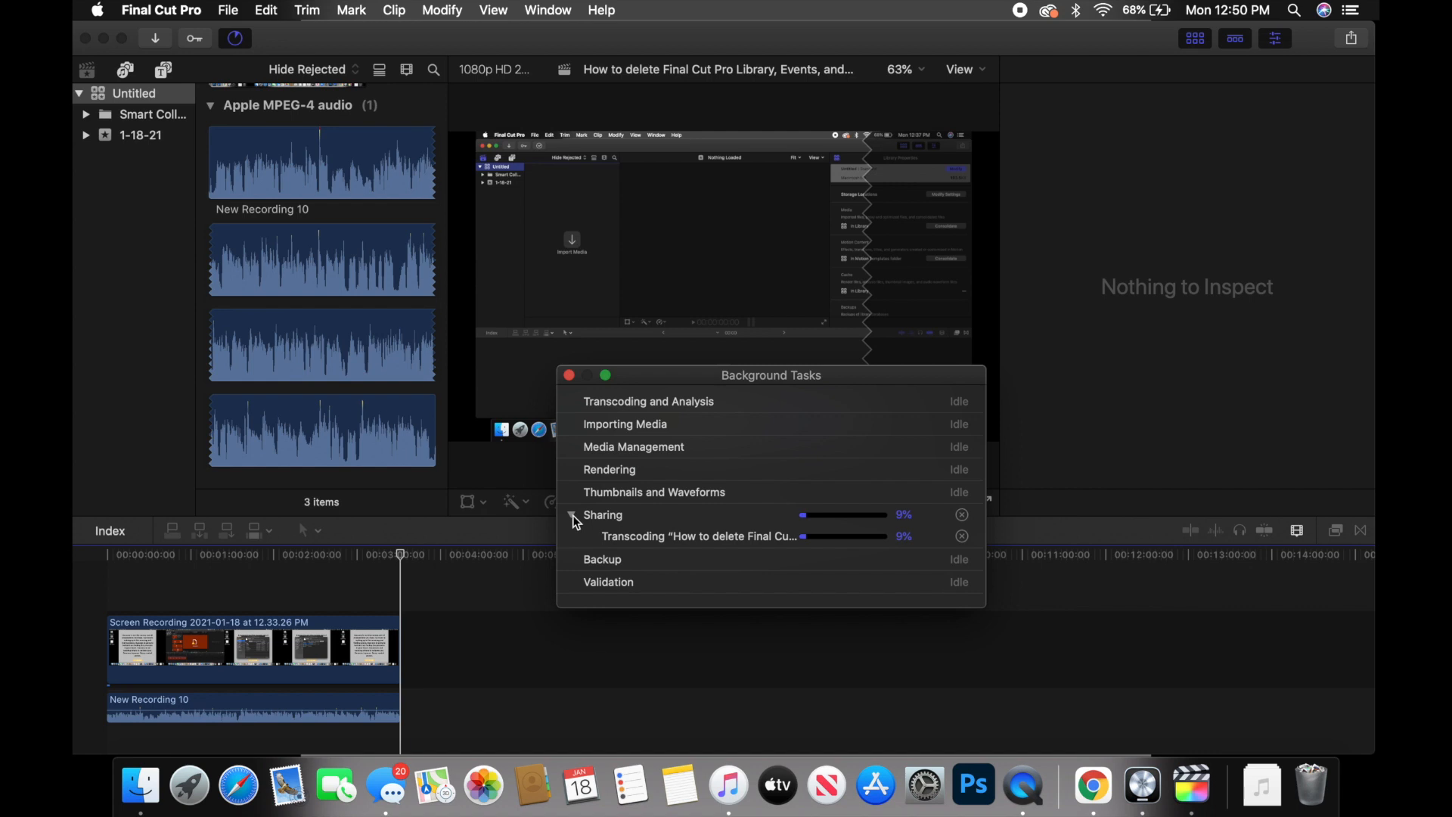
click(574, 515)
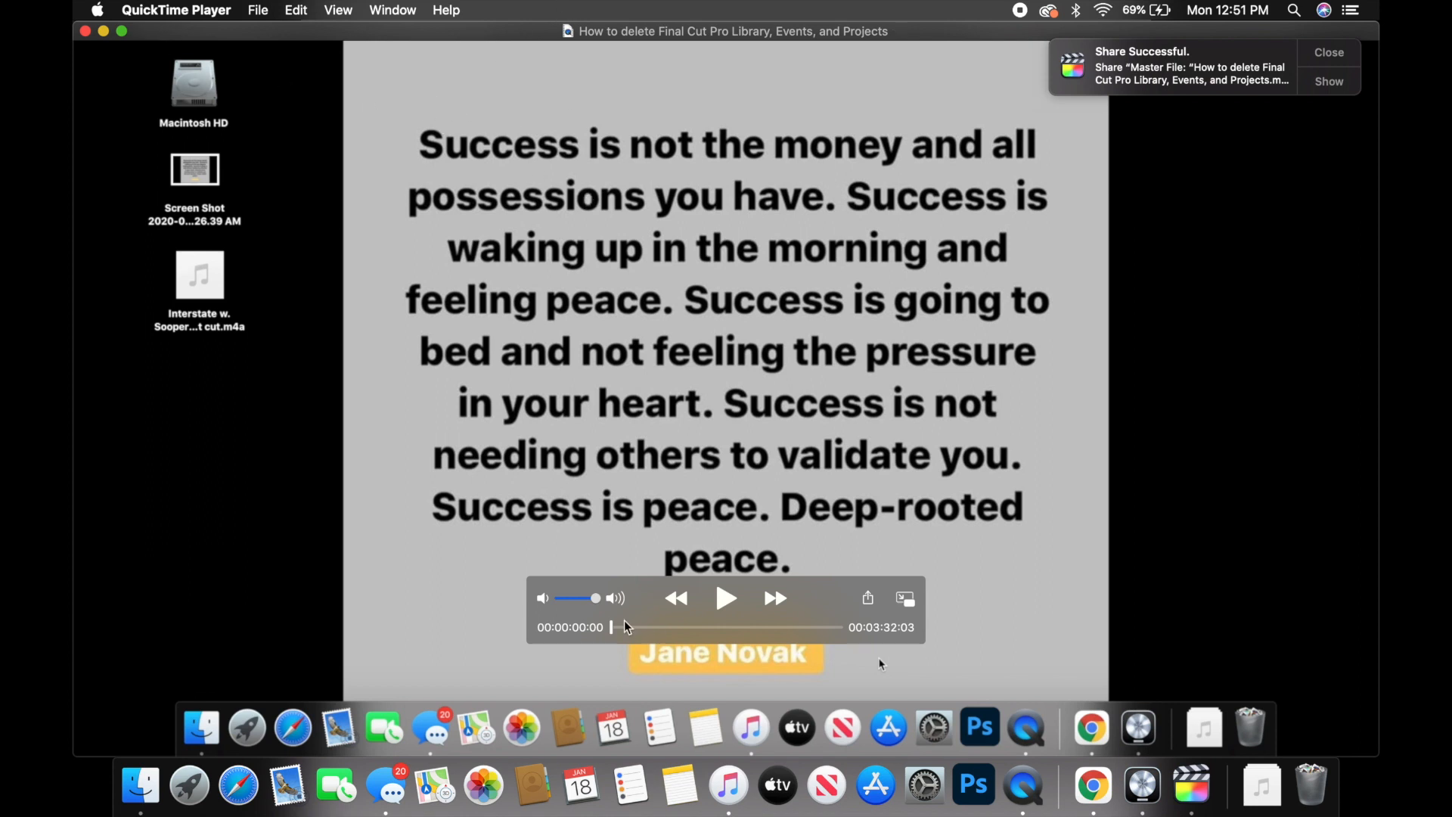
Close the exported movie in QuickTime Player and dismiss the share notification.
mouse_move(612, 628)
mouse_down()
mouse_move(748, 627)
mouse_move(607, 626)
mouse_up()
click(85, 31)
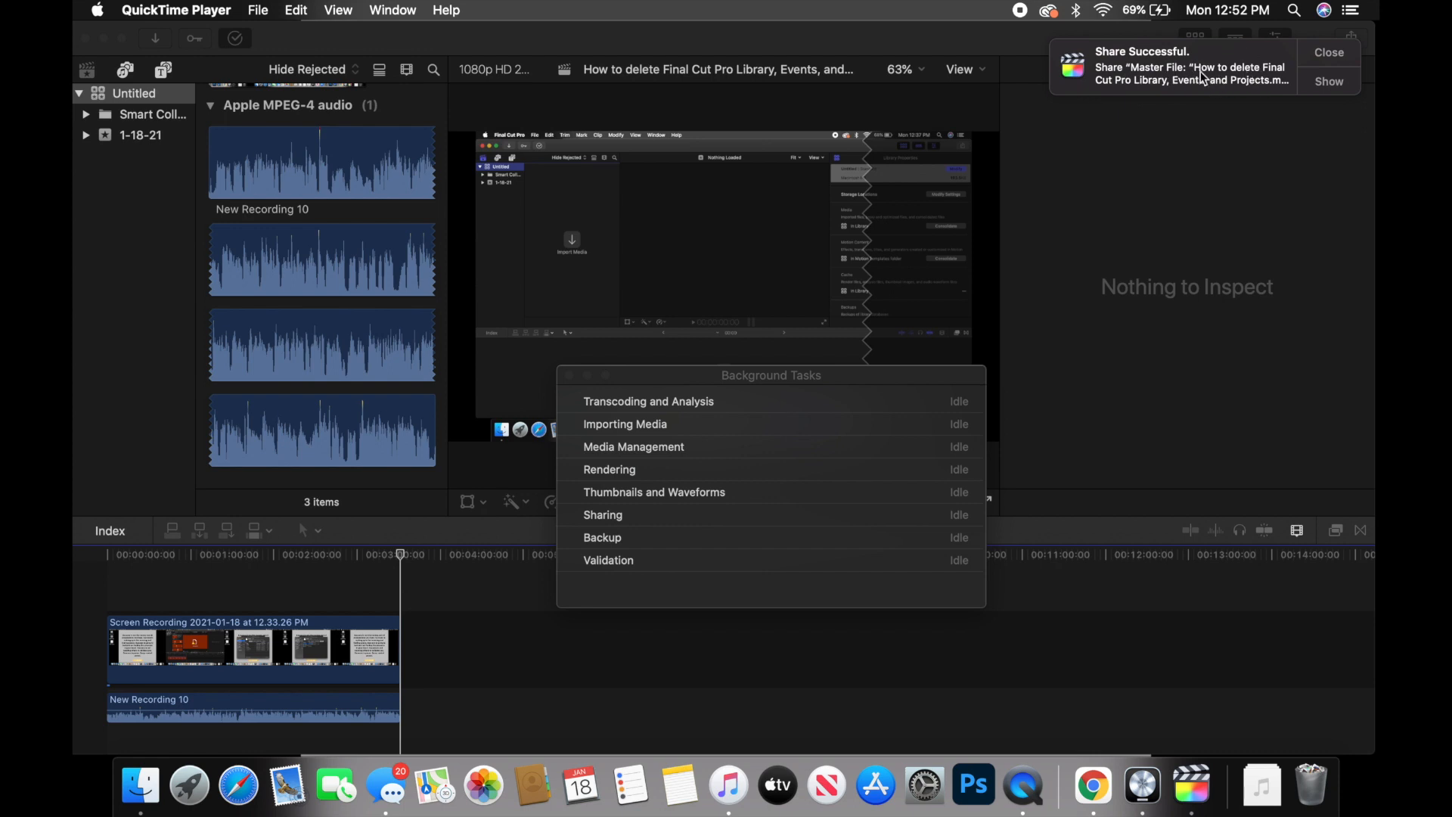
click(1317, 56)
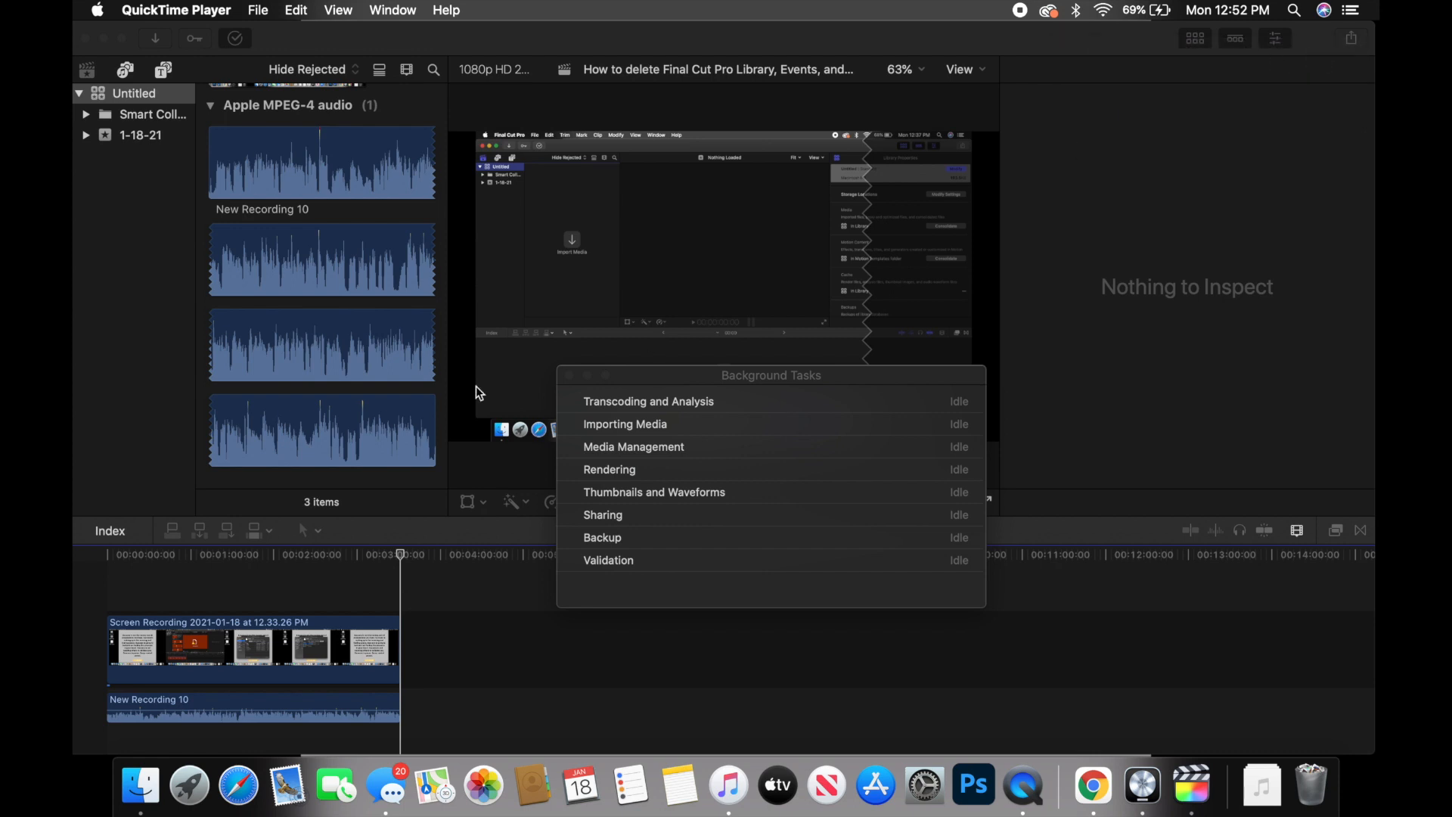
Close the Final Cut Pro window and move the exported movie below the Screen Recording folder on the desktop.
click(87, 43)
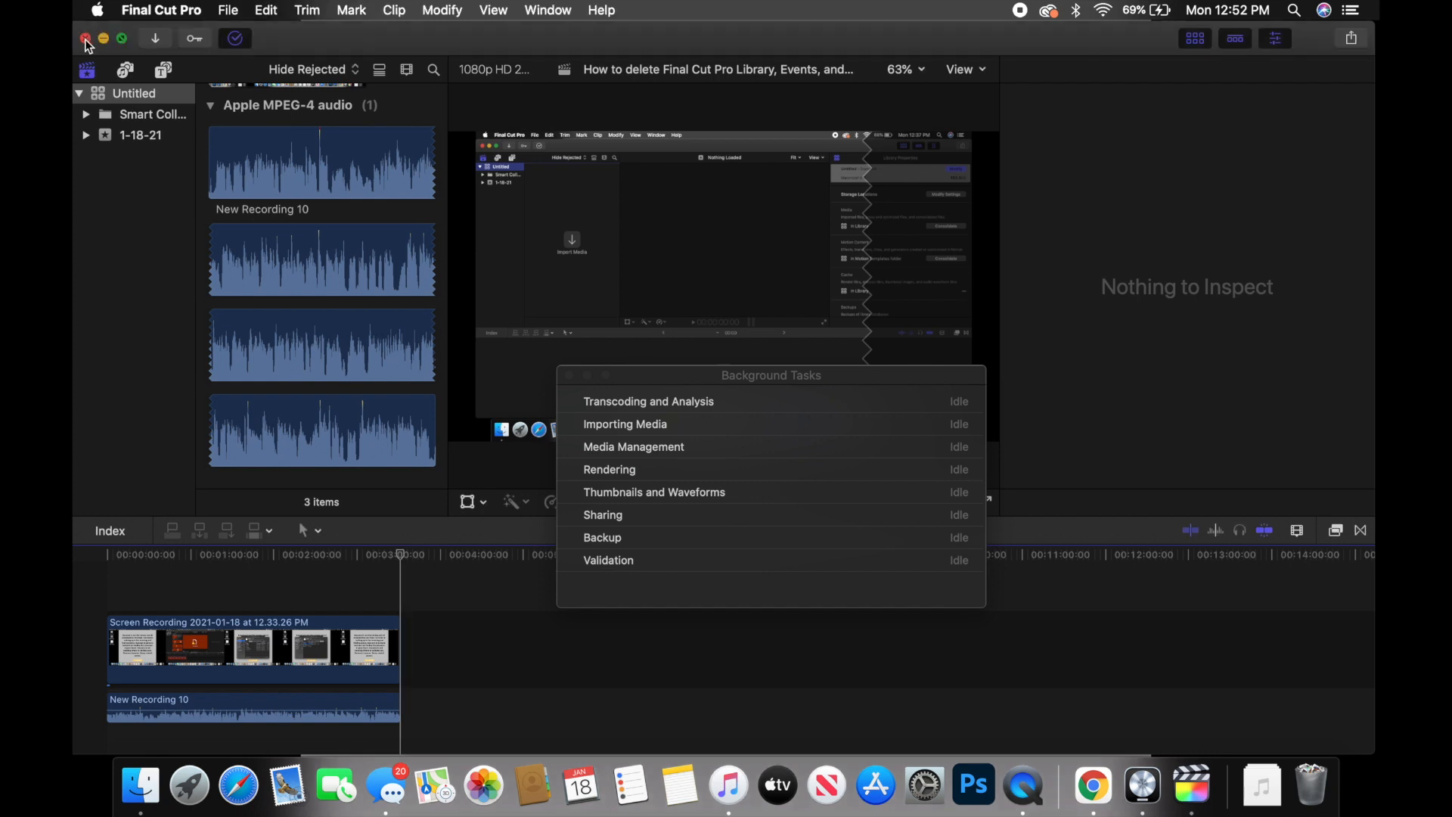
click(86, 39)
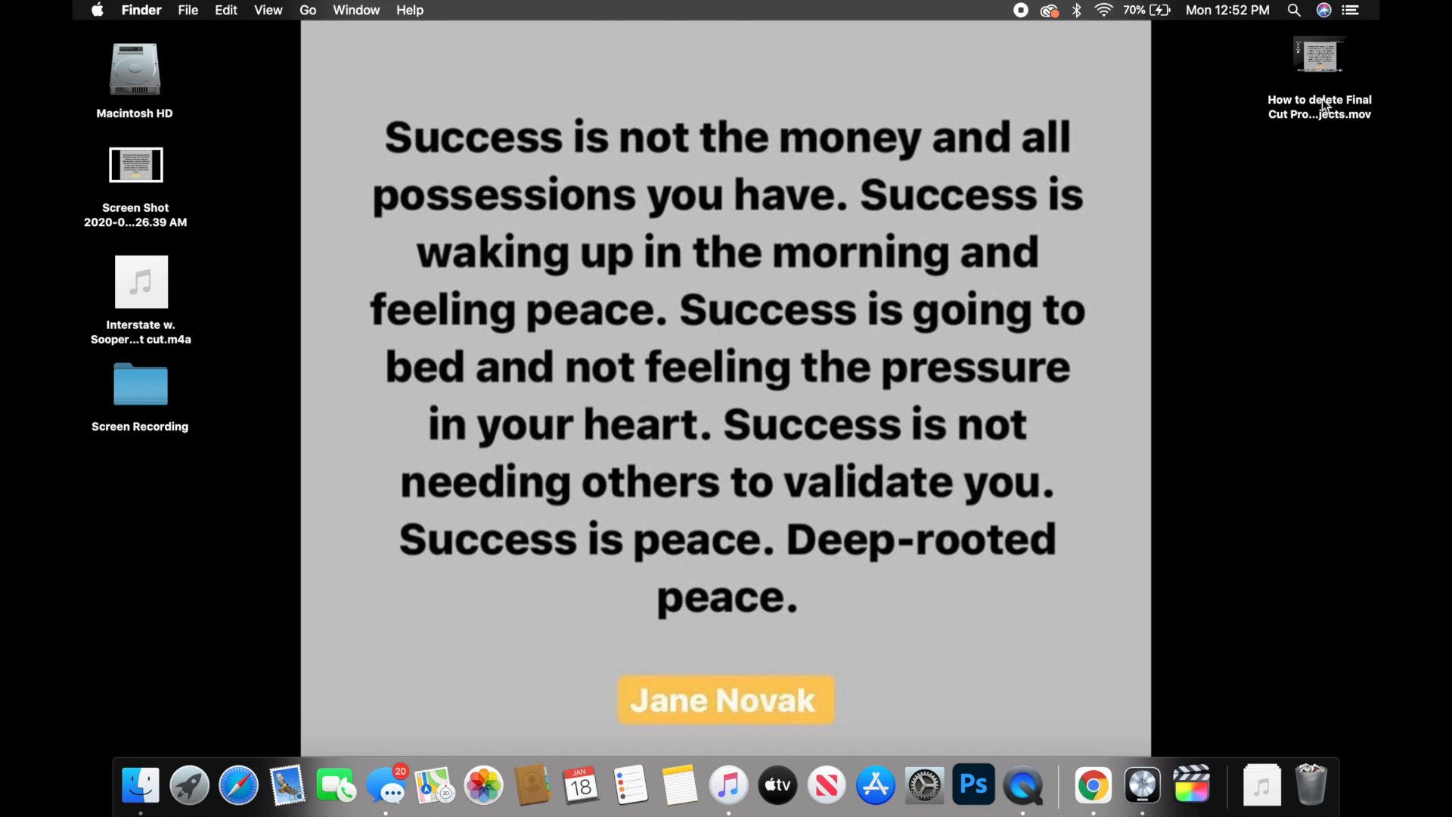
drag(1330, 63, 167, 497)
click(265, 506)
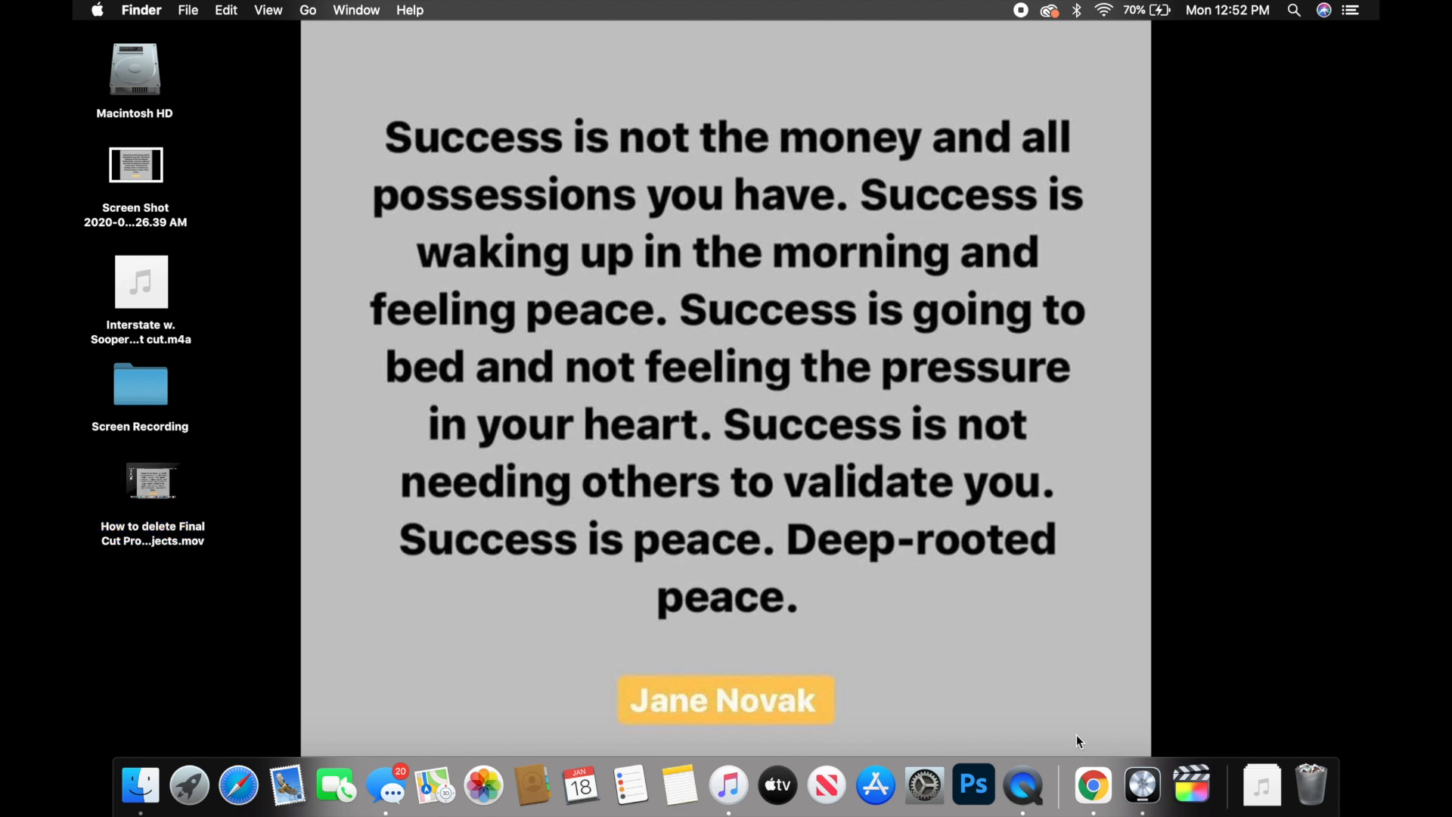
Switch to Chrome and upload "How to delete Final Cut Pro Library, Events, and Projects.mov" from the iCloud Desktop to YouTube.
click(1094, 785)
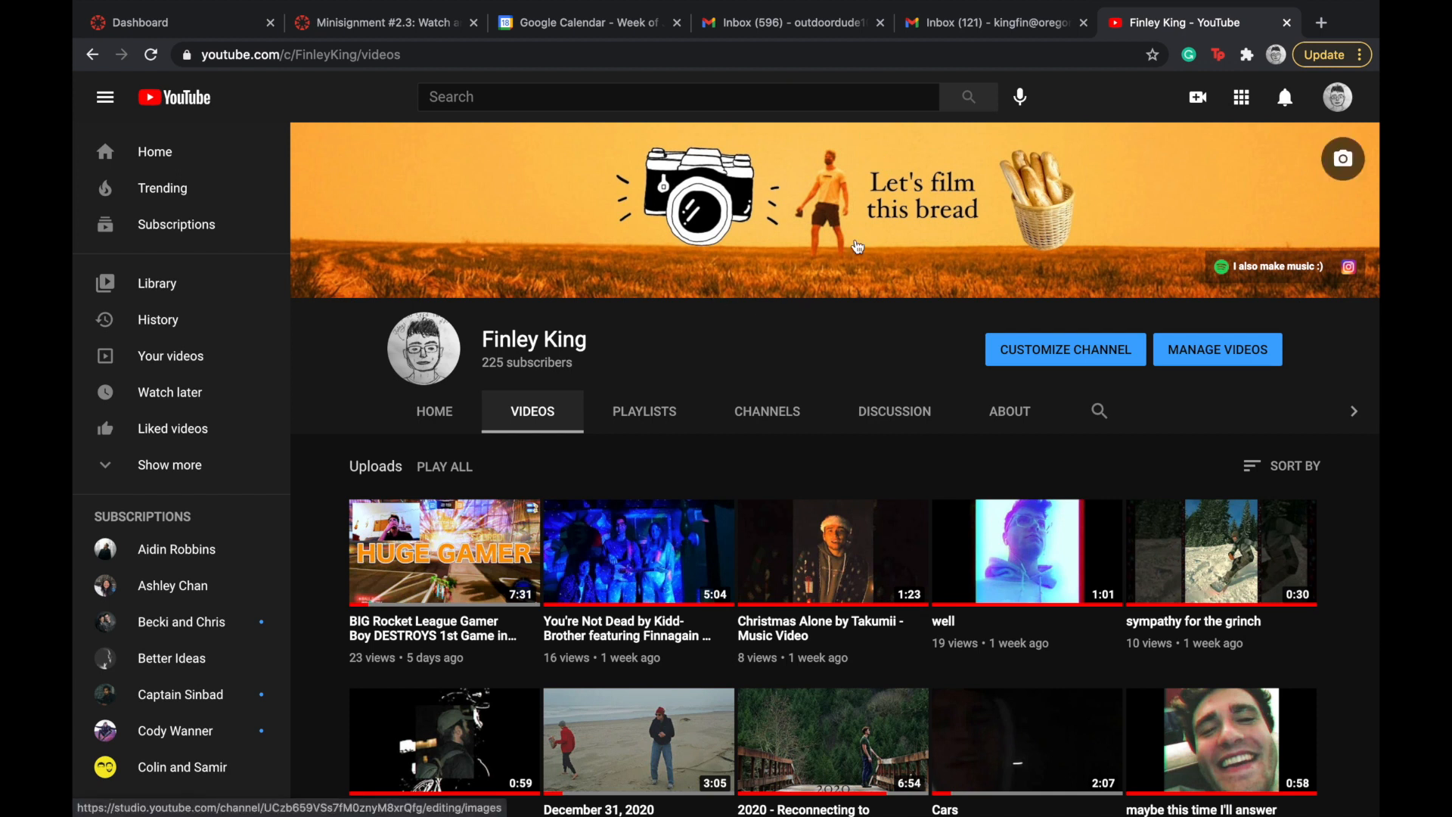
click(1202, 109)
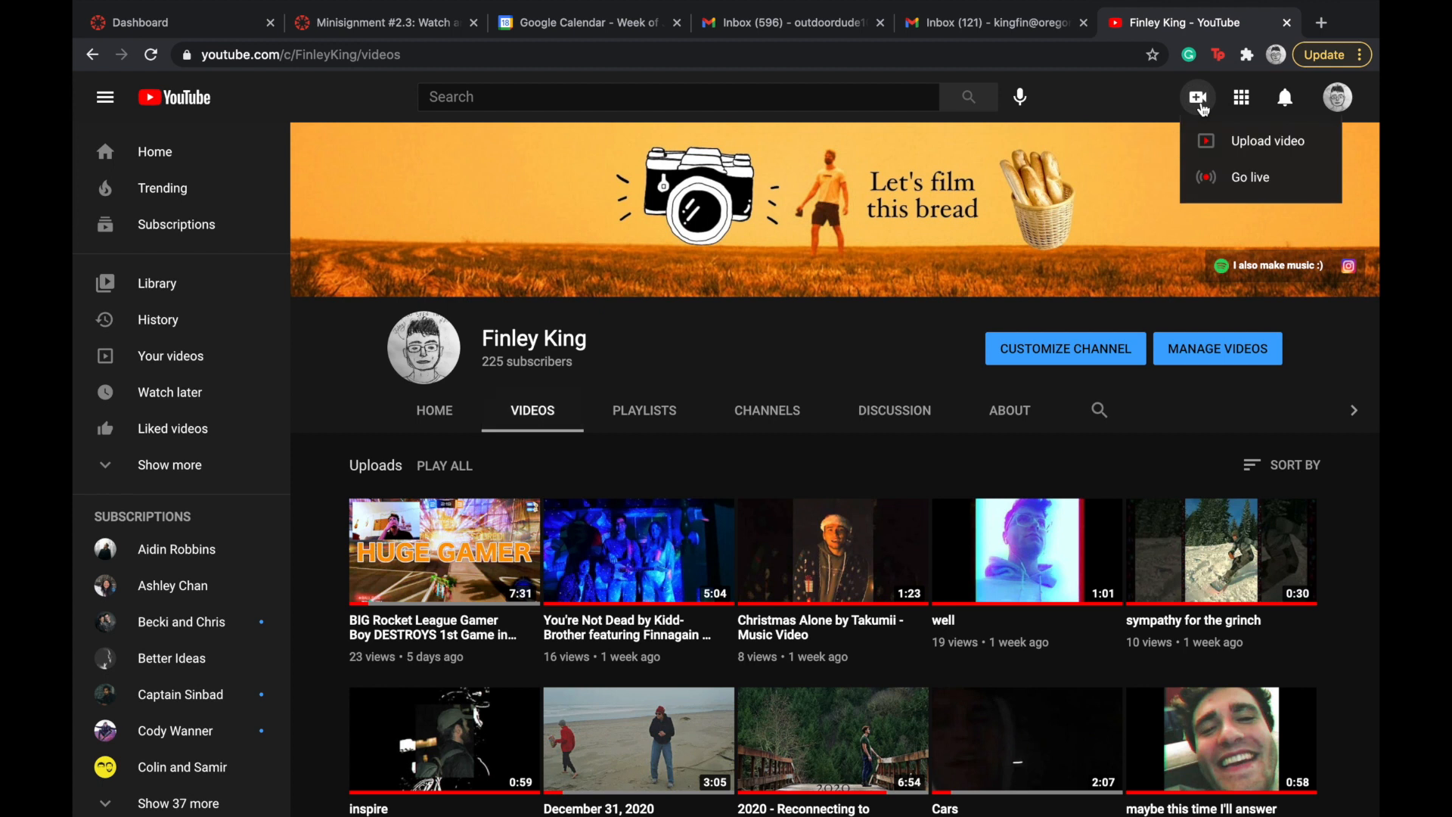
click(1262, 142)
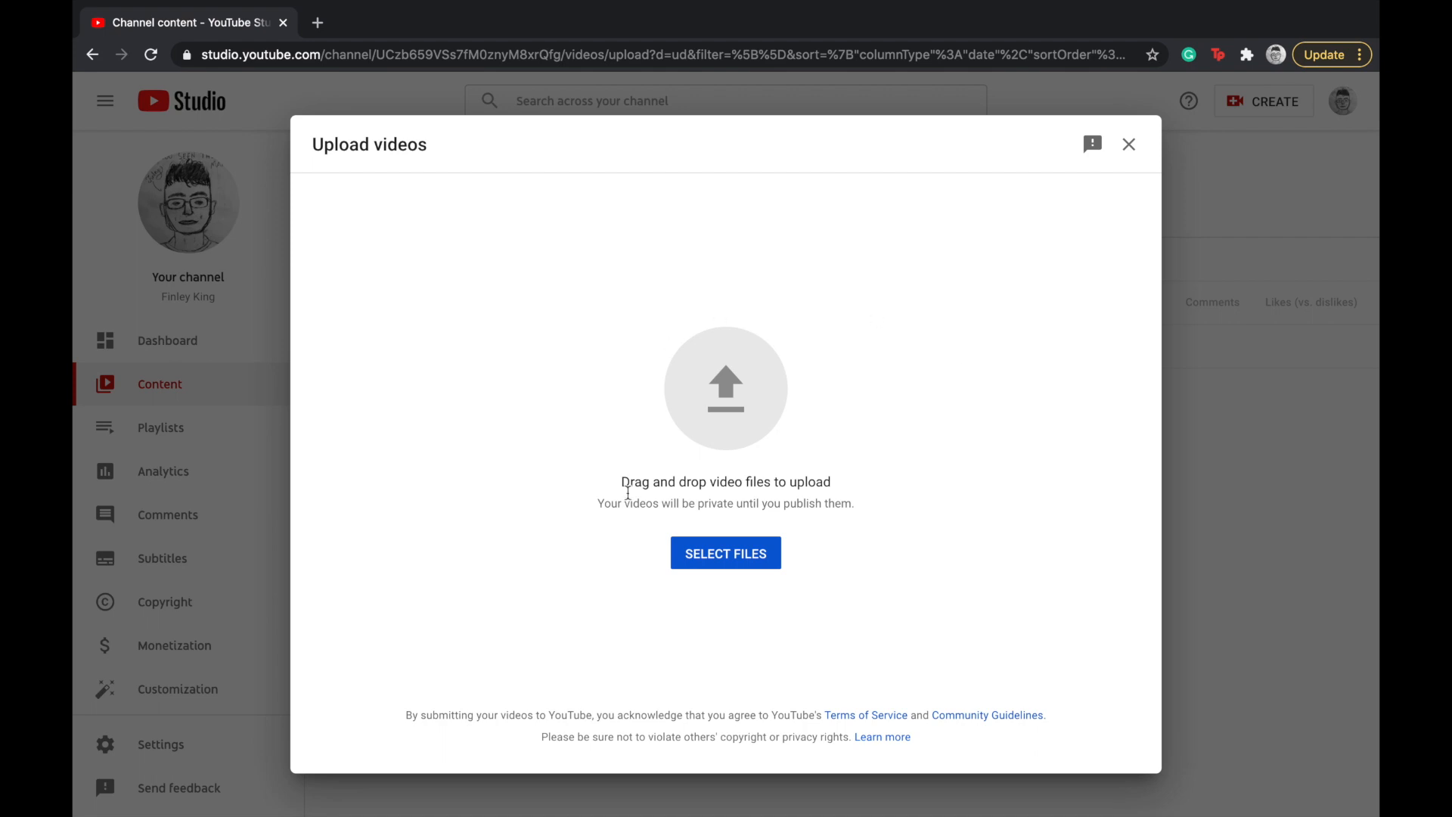
click(740, 560)
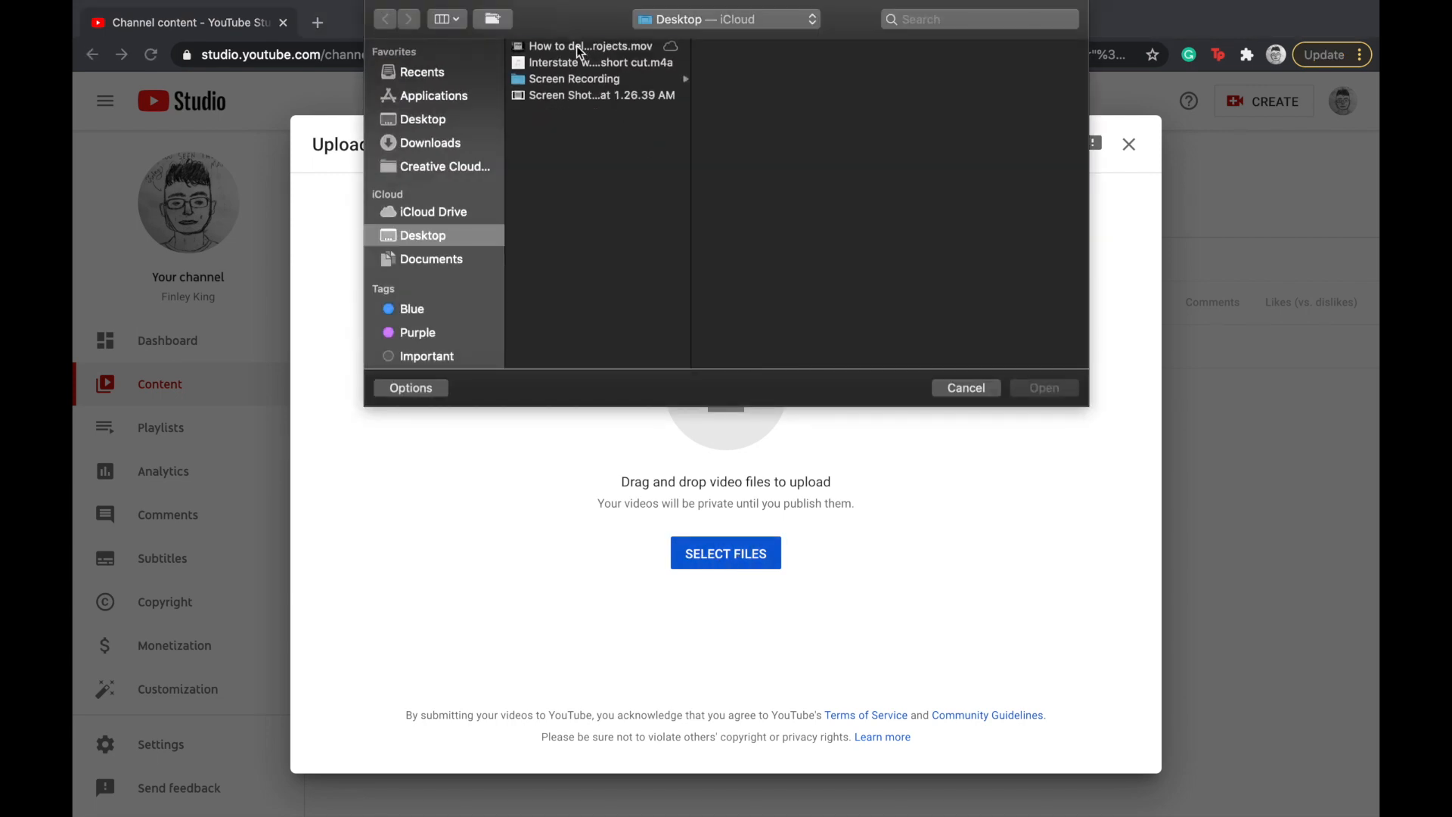
click(577, 45)
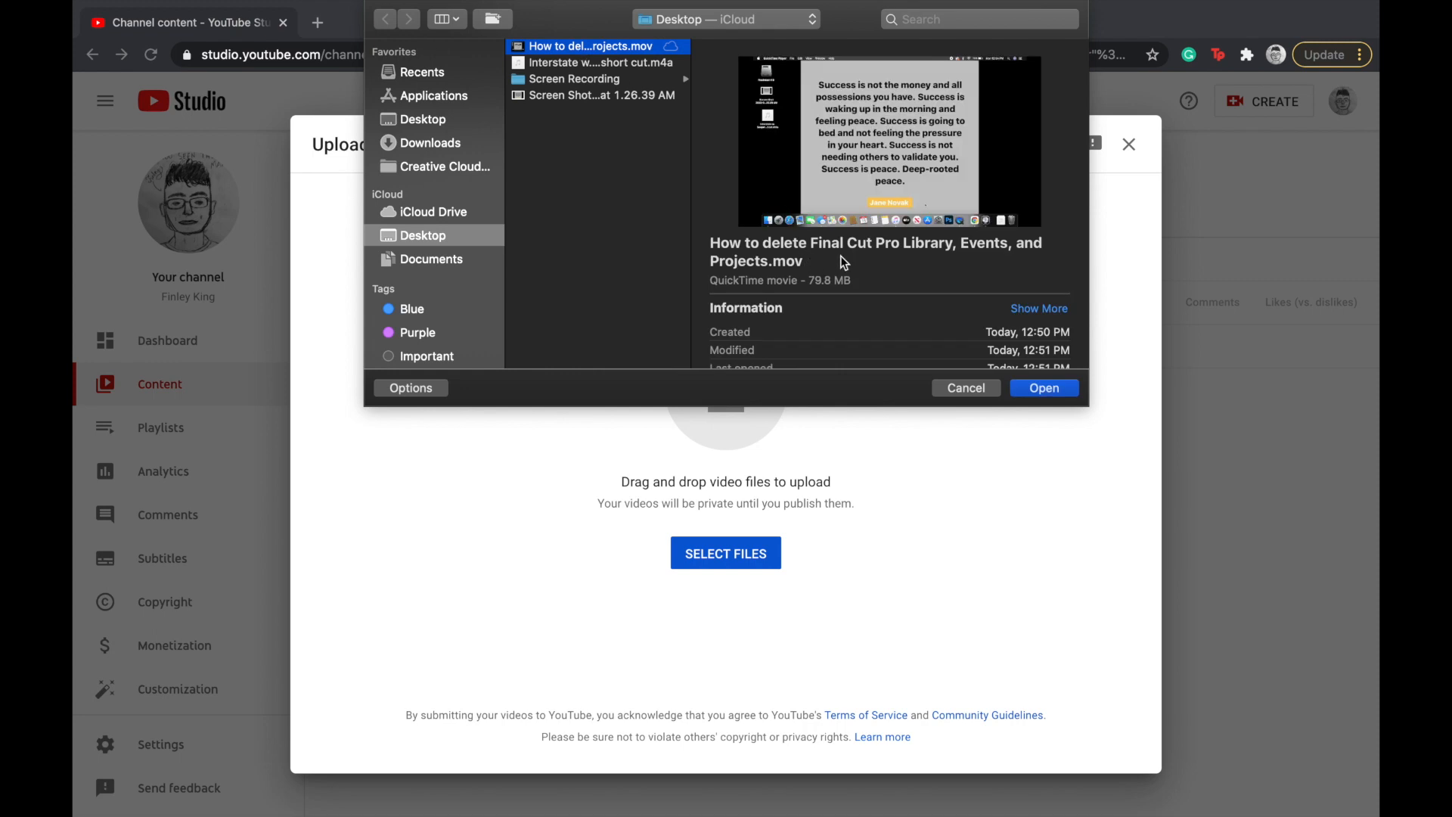
click(1038, 389)
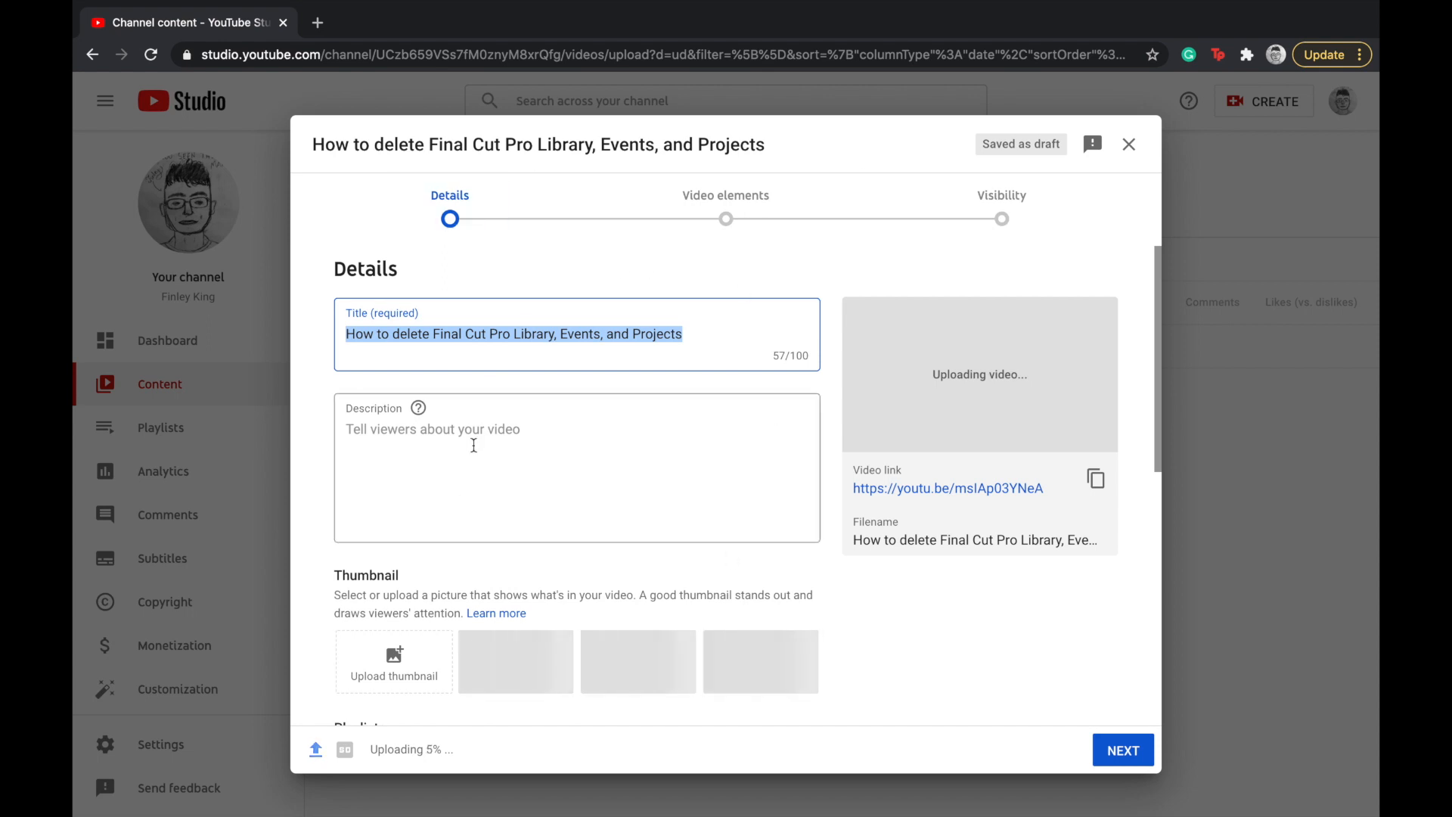
Copy the video title "How to delete Final Cut Pro Library, Events, and Projects" into the description.
click(440, 445)
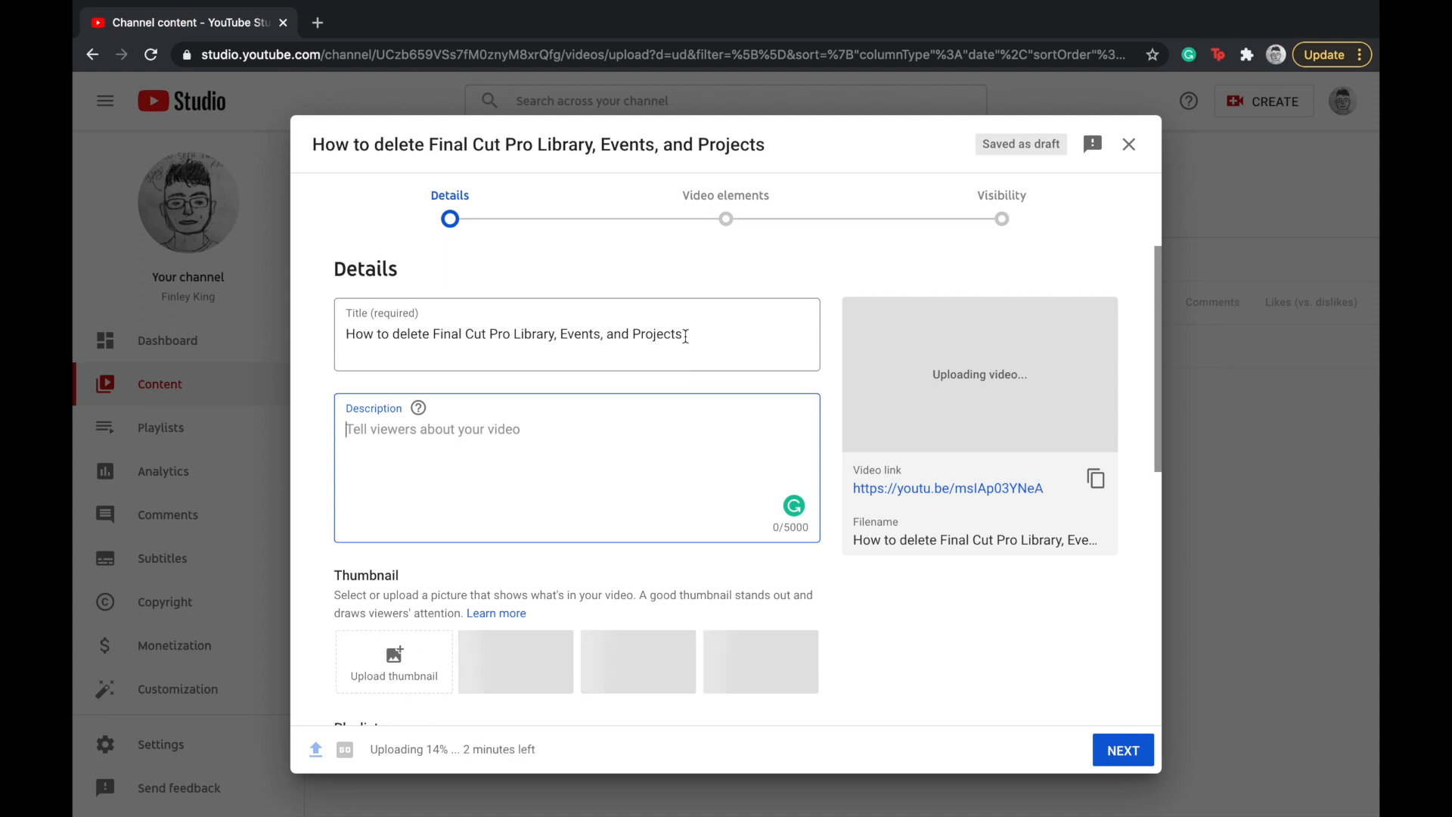
drag(685, 333, 337, 345)
key(super+c)
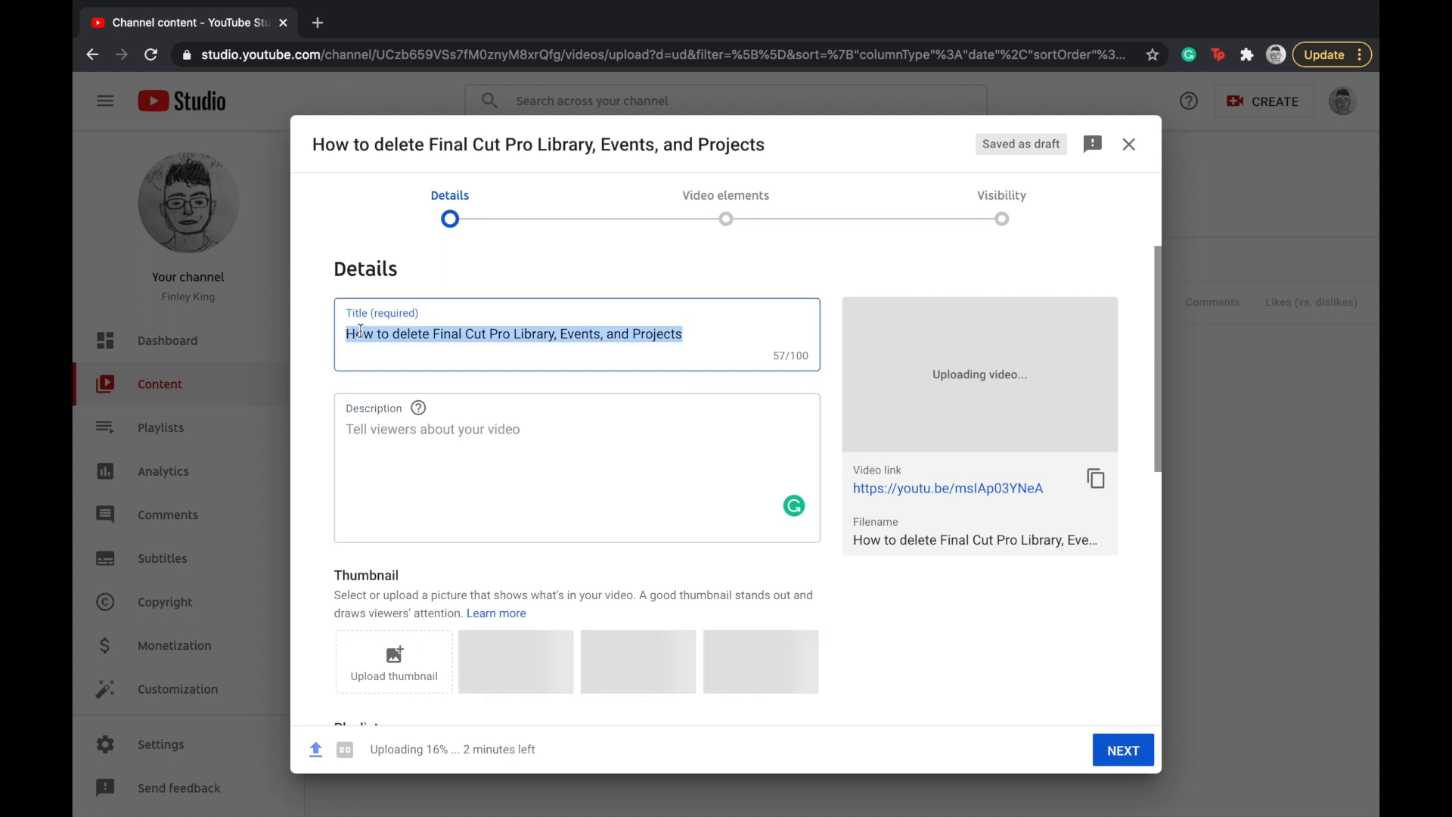
click(396, 457)
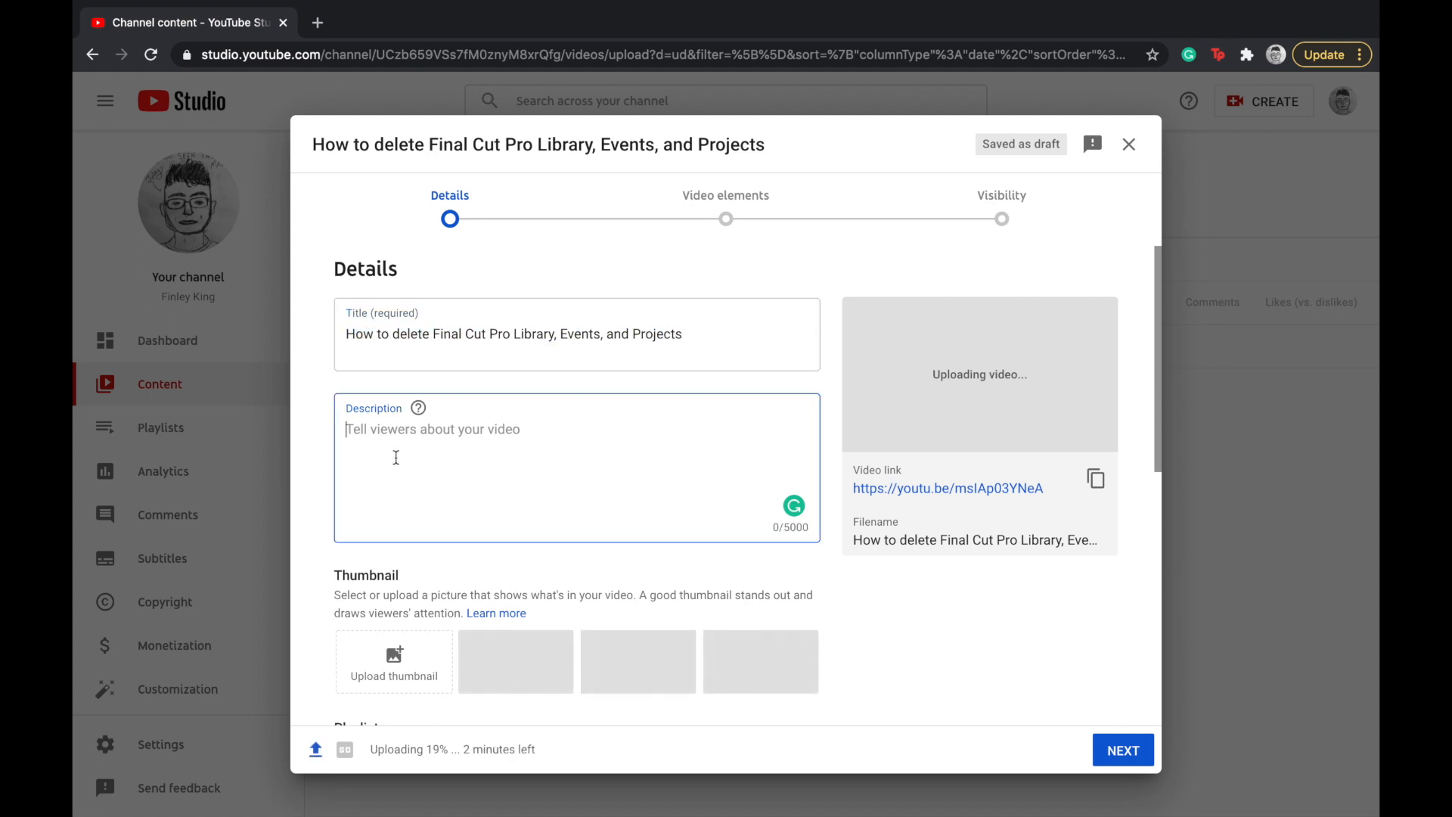
key(super+v)
scroll(512, 499, down, 3)
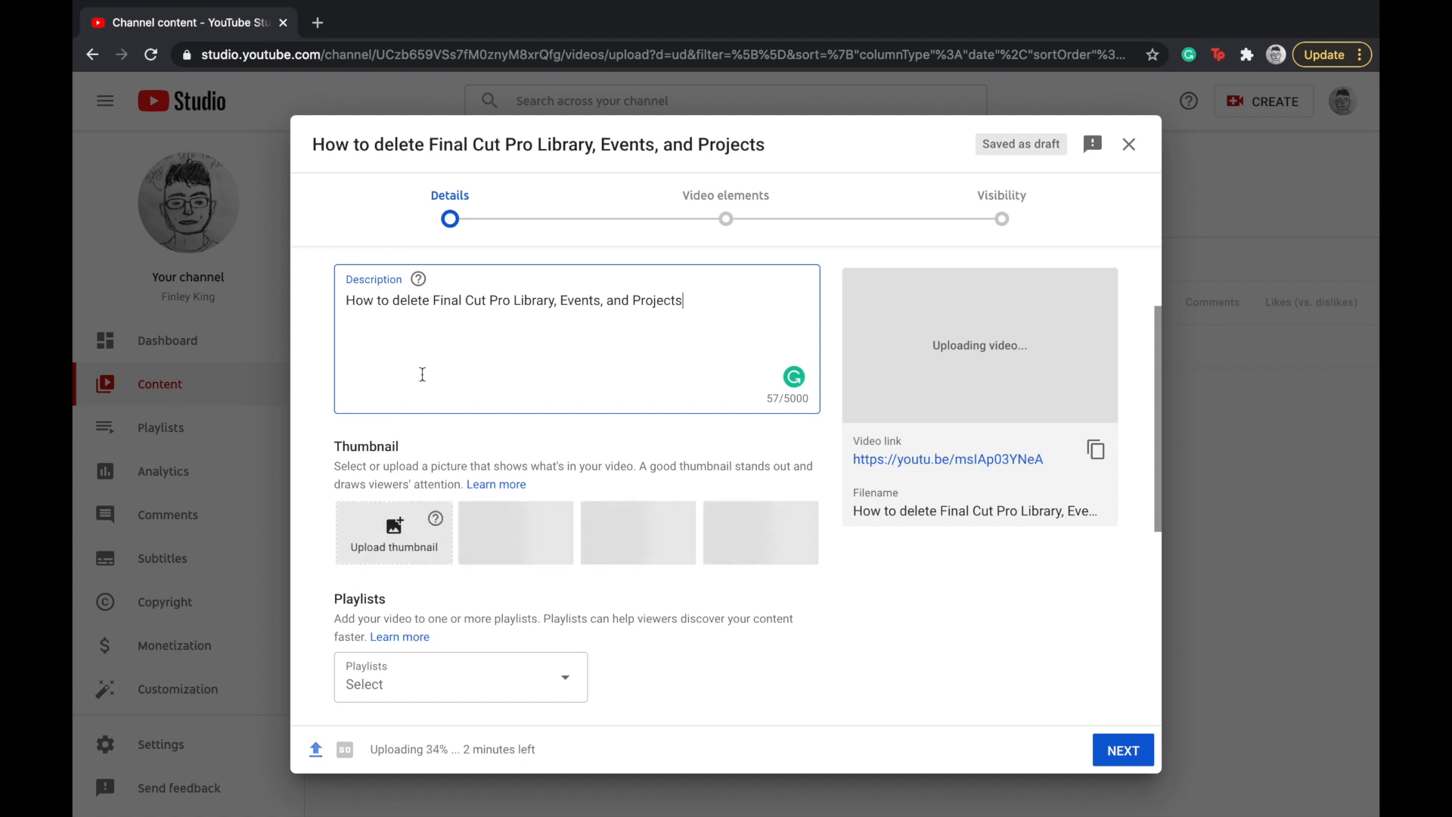
scroll(511, 360, up, 1)
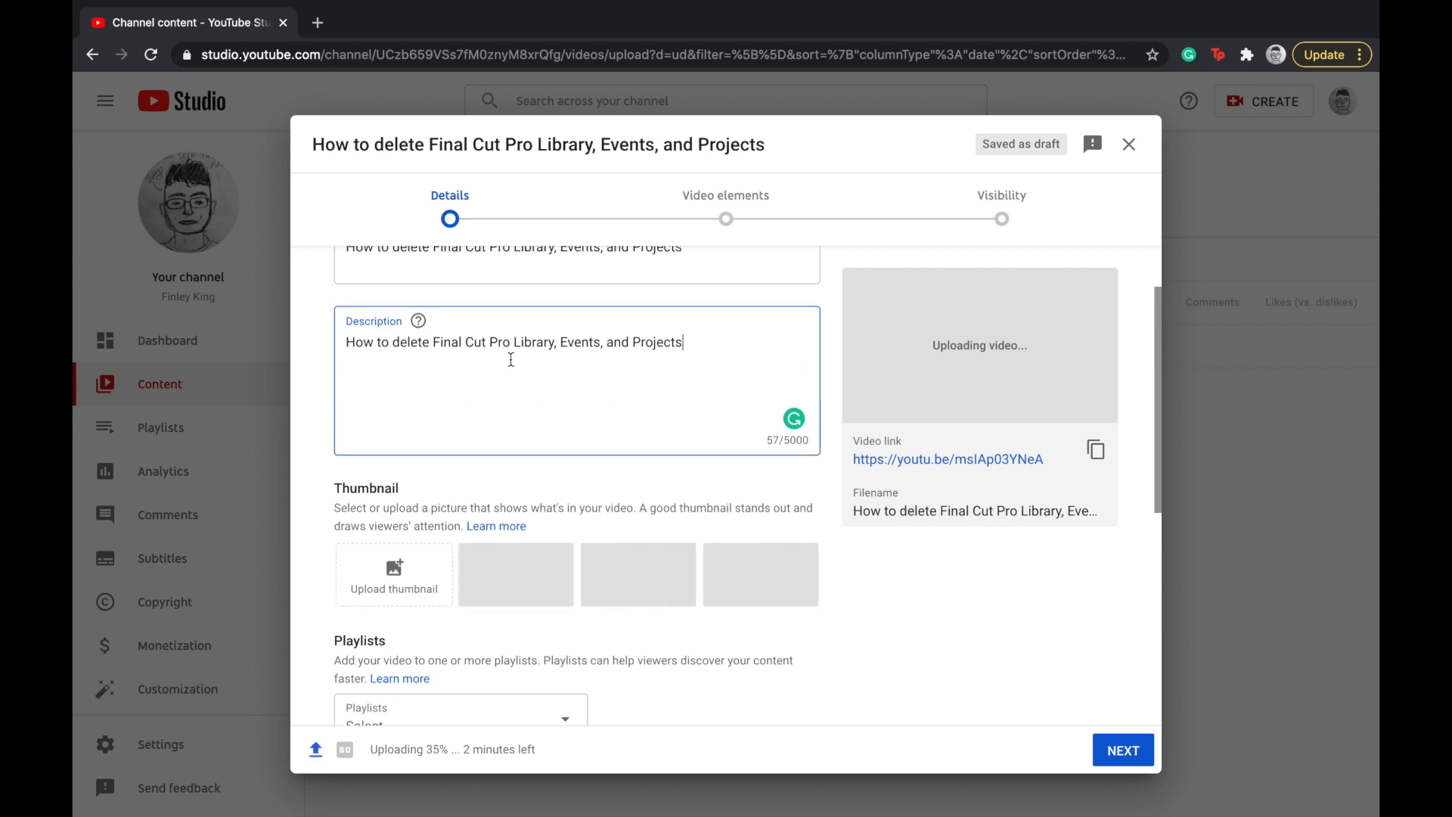
scroll(511, 377, up, 1)
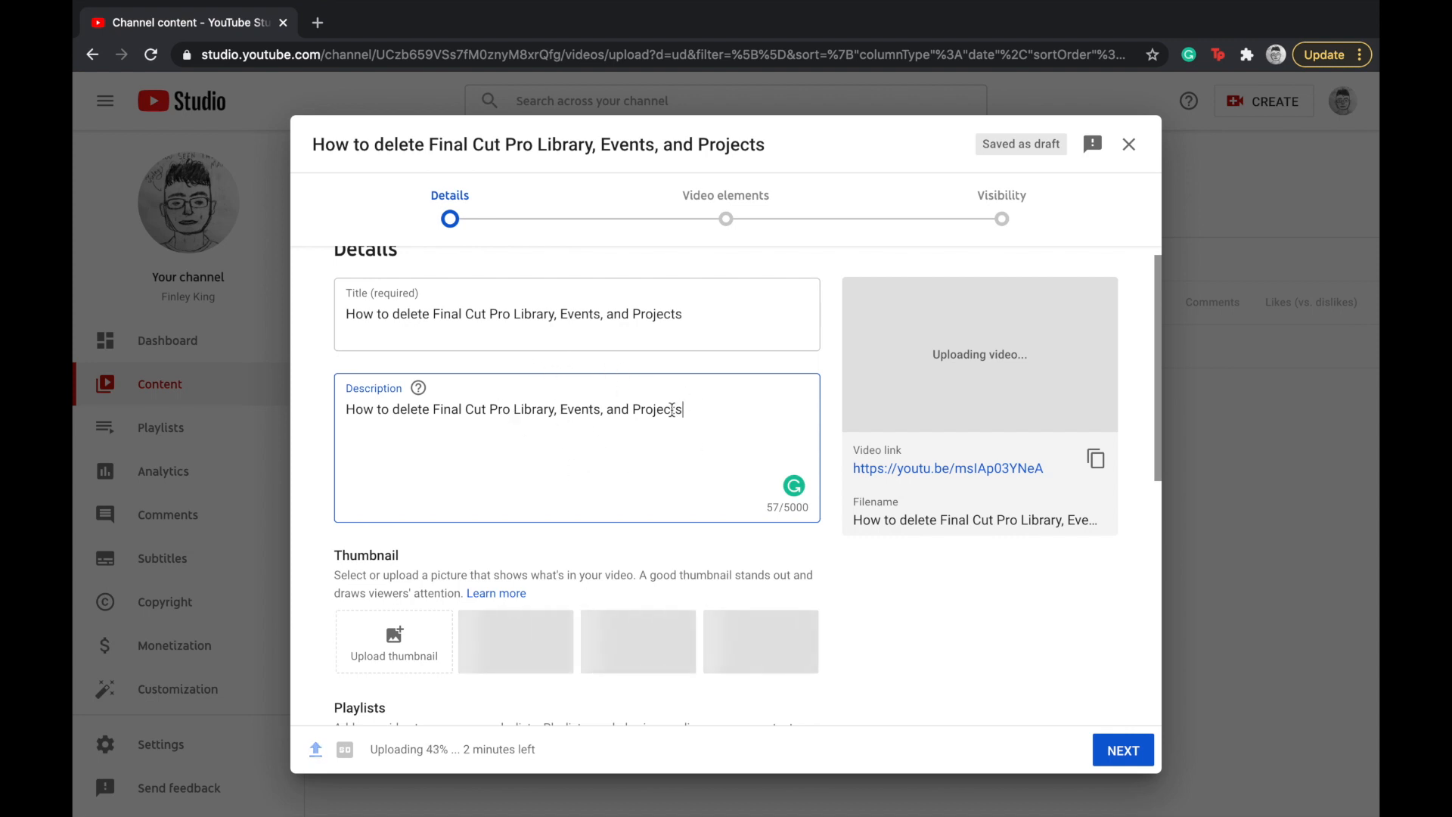
Add the video to the Extras playlist.
scroll(671, 409, down, 3)
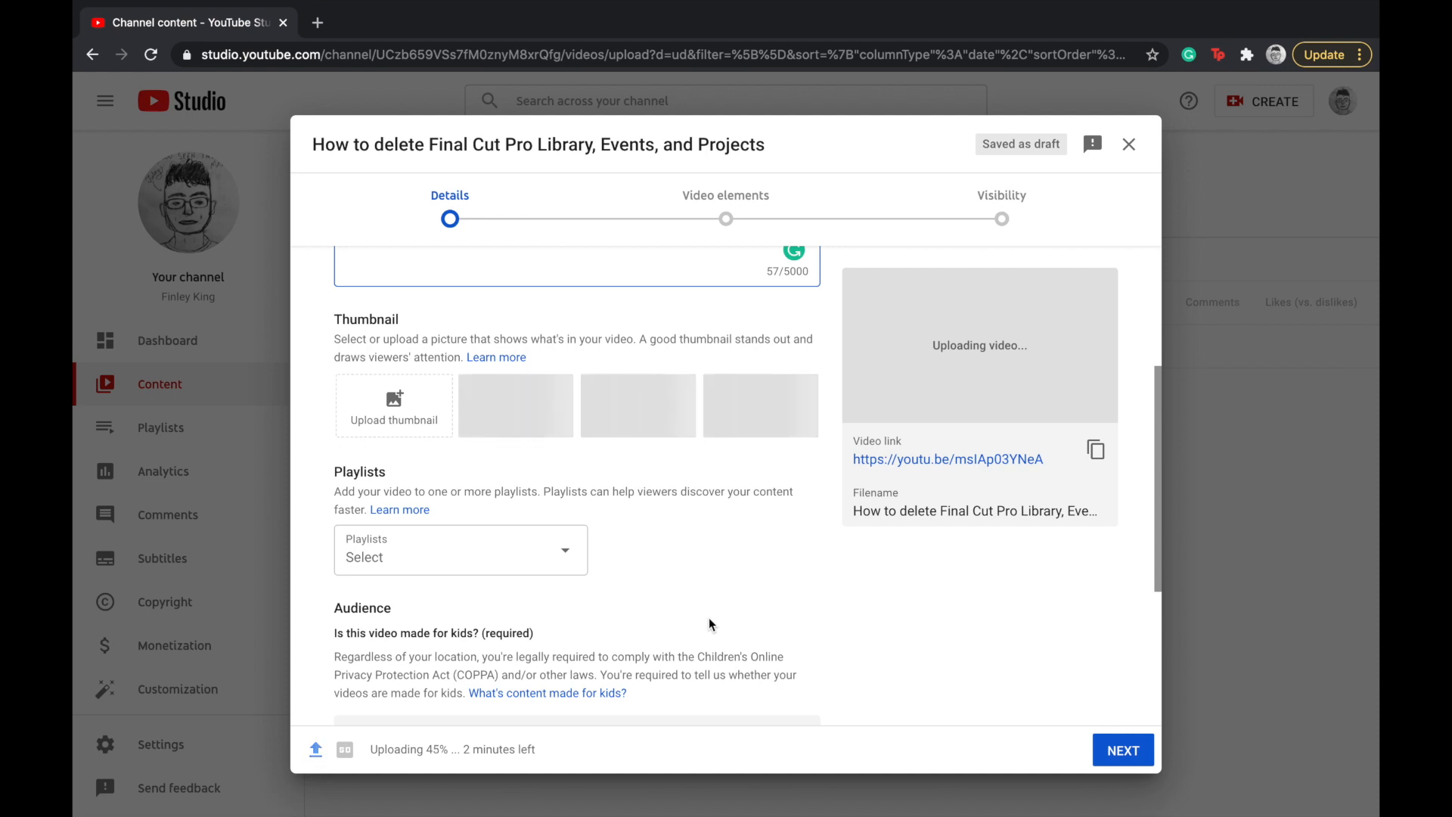
scroll(710, 618, down, 1)
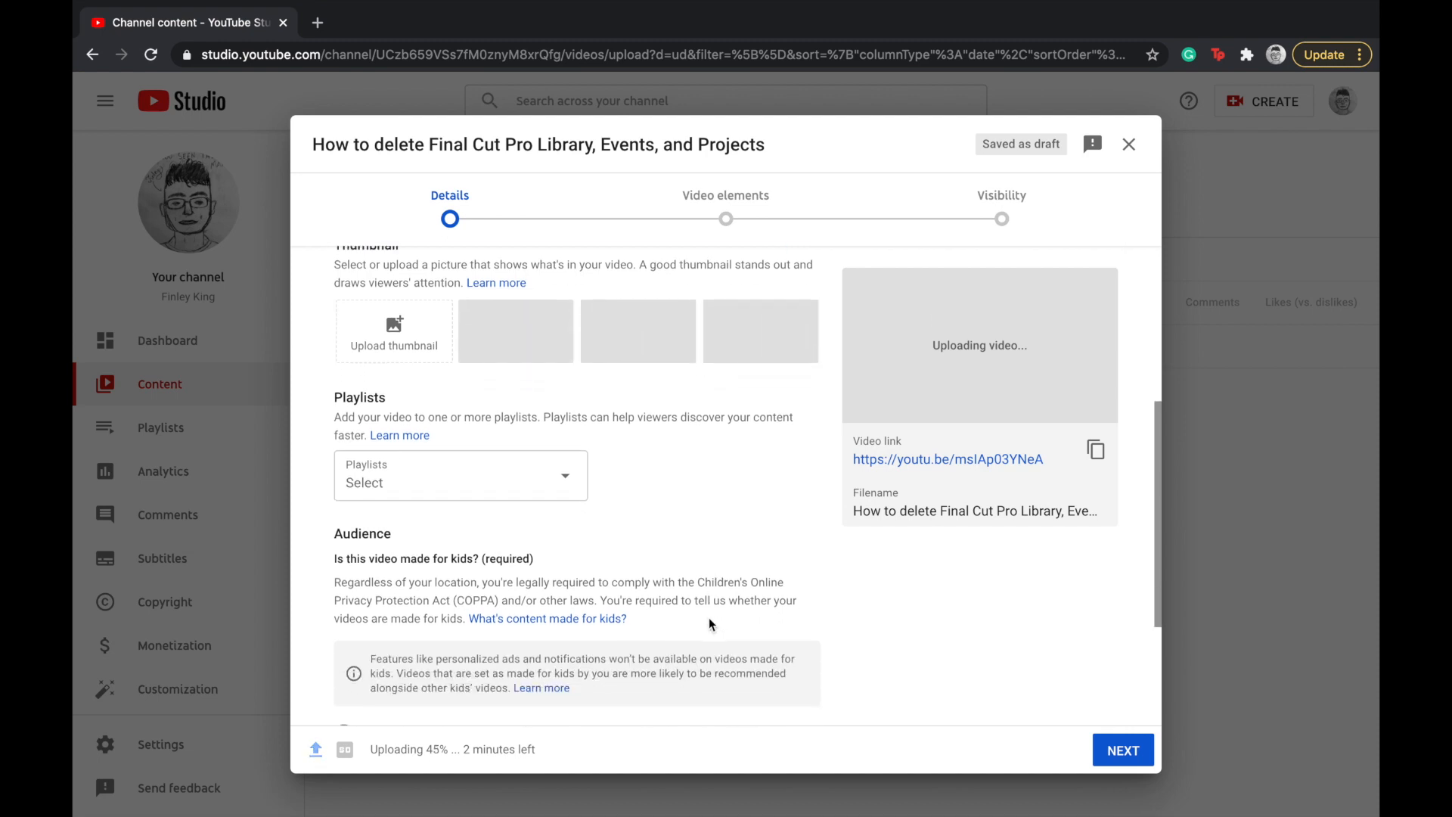
click(464, 468)
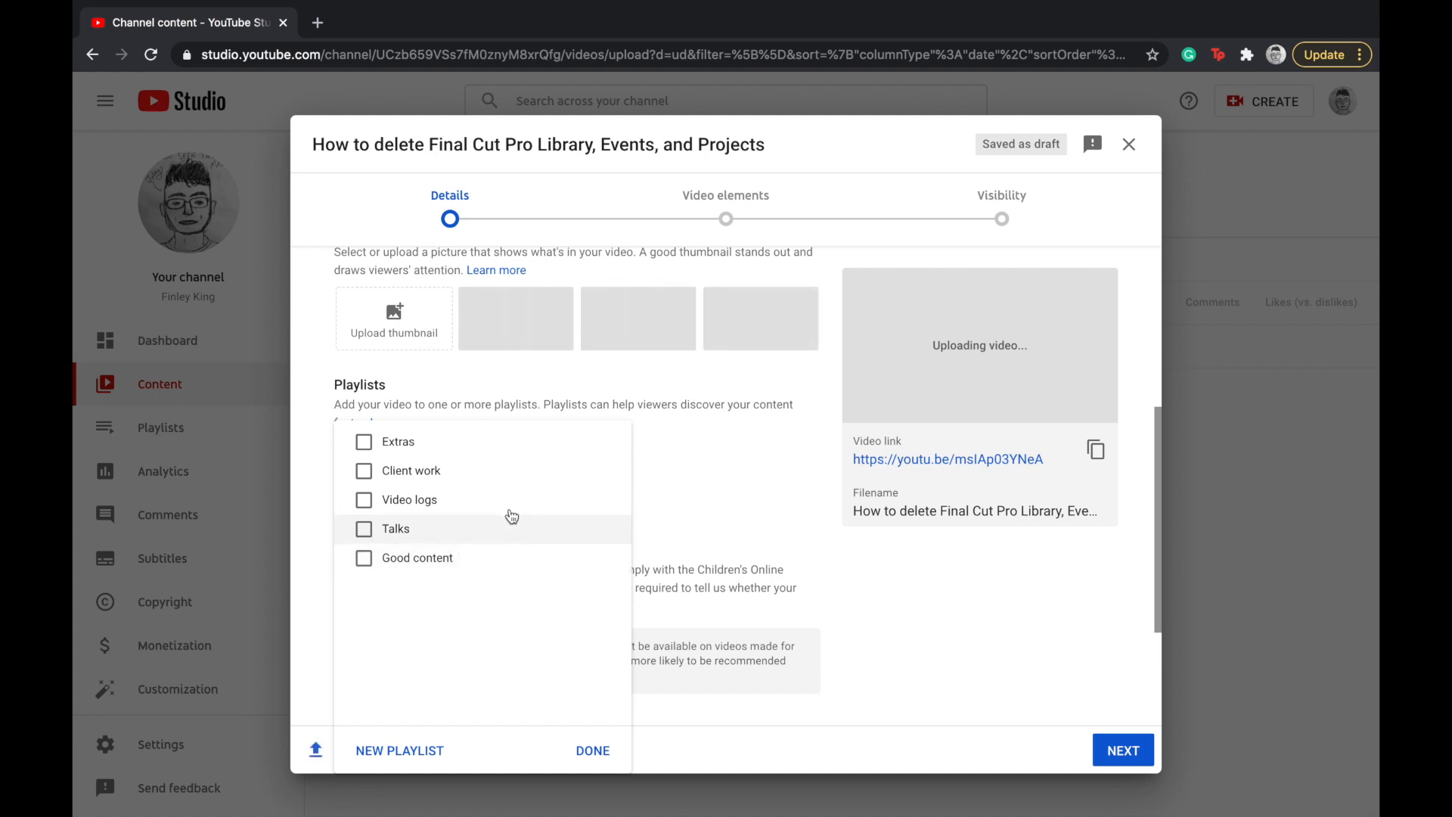
click(364, 442)
click(595, 751)
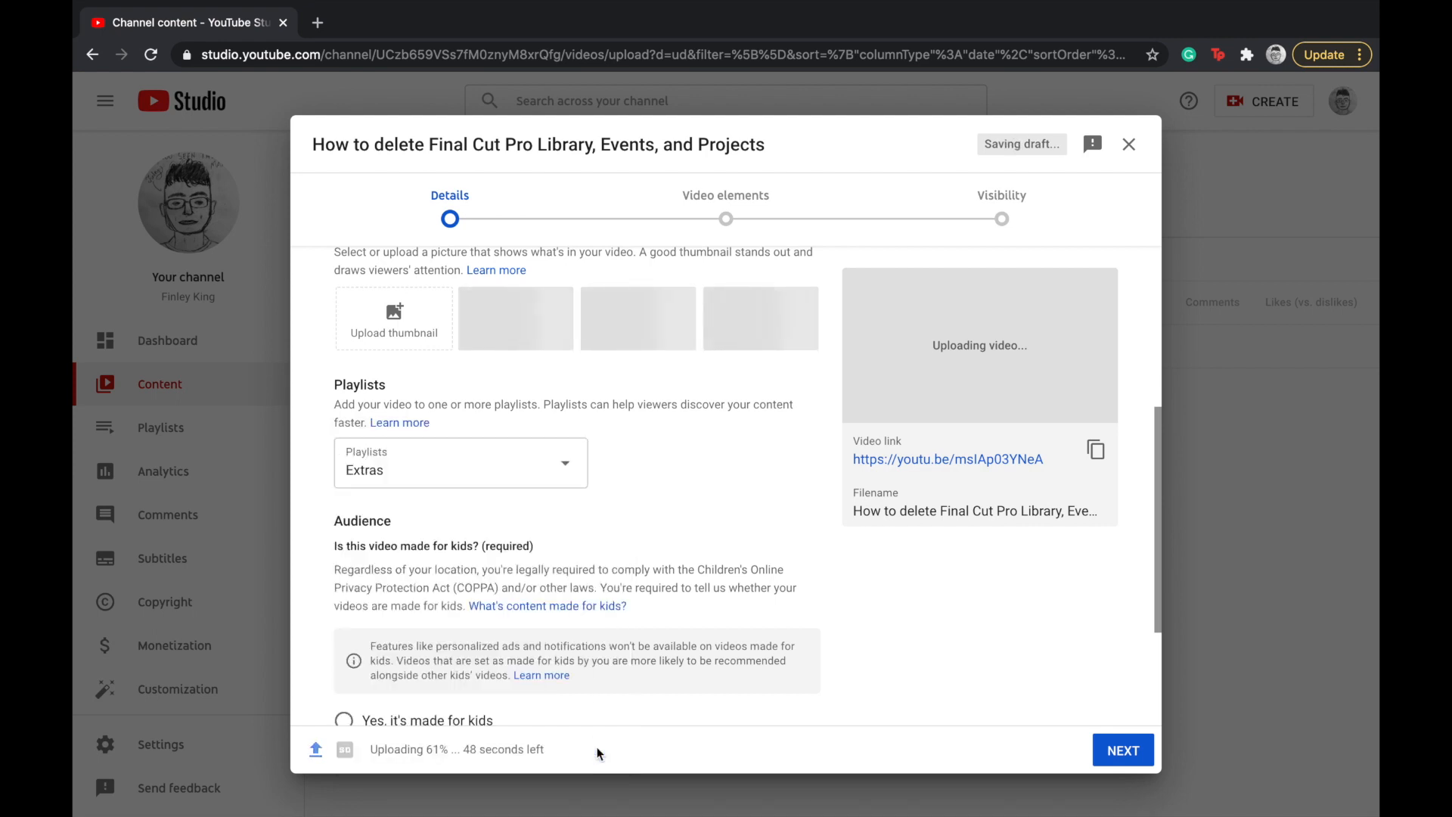
Set the video's audience to "No, it's not made for kids".
scroll(598, 550, down, 5)
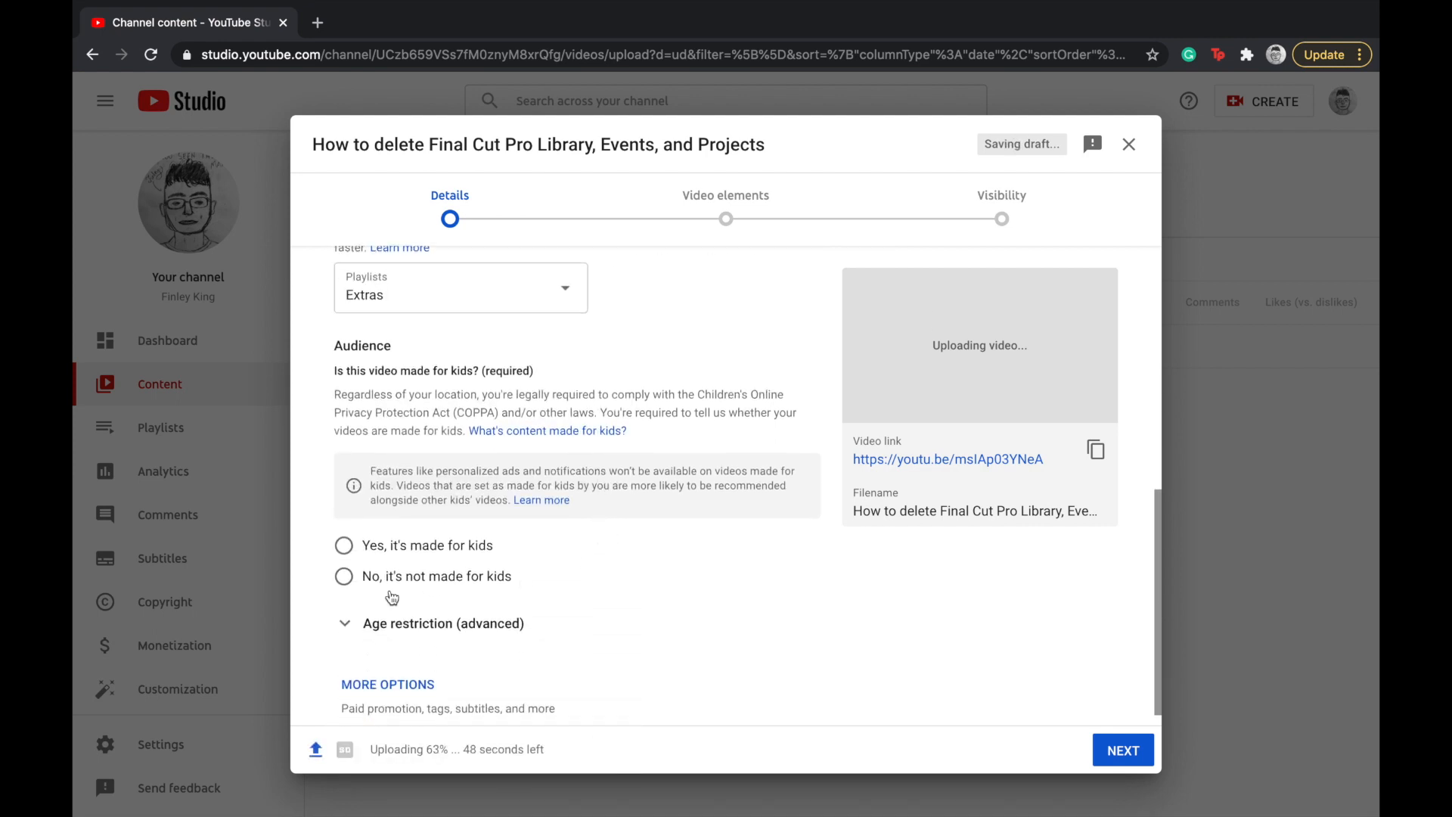
click(345, 578)
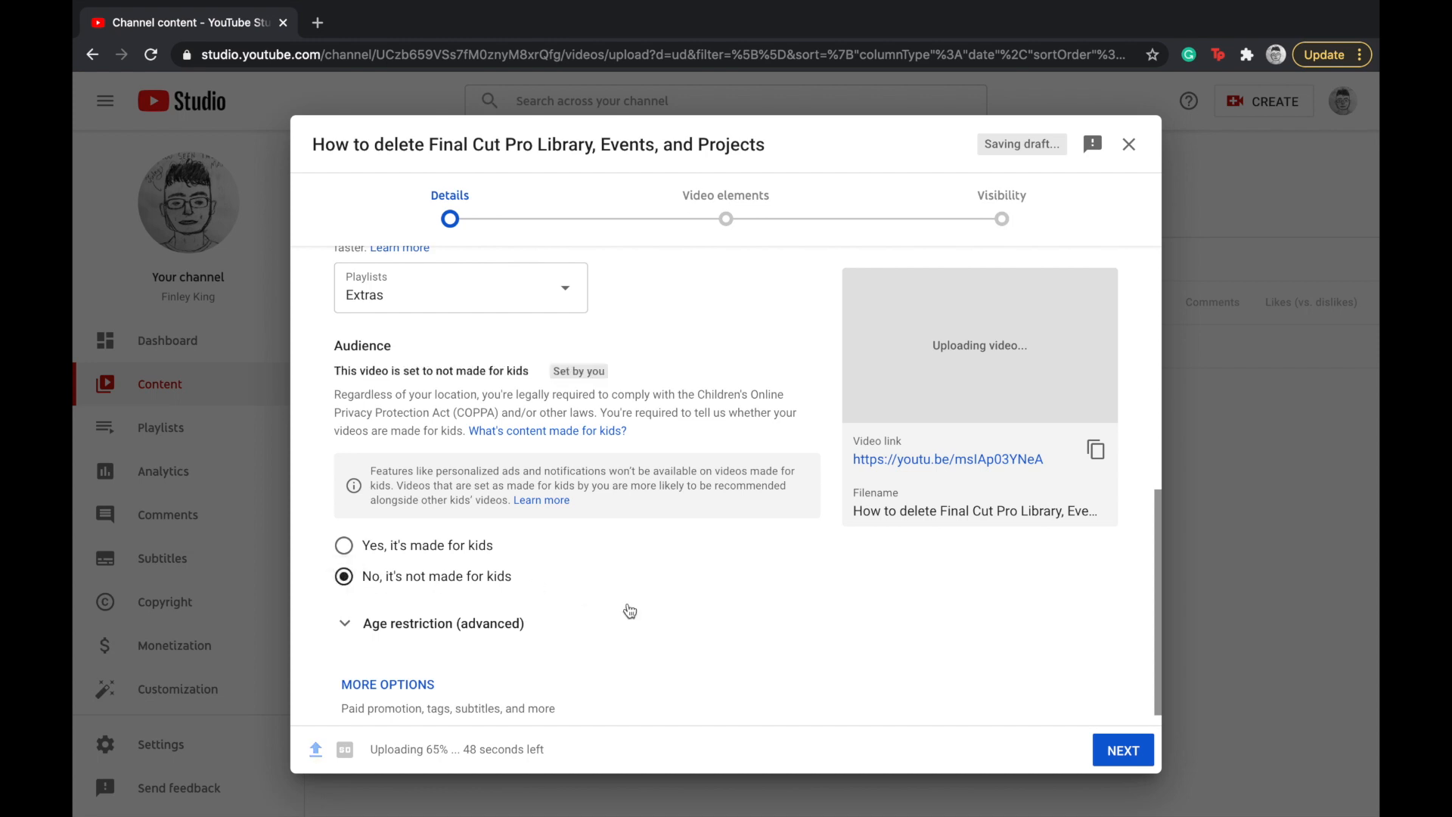
scroll(630, 611, down, 1)
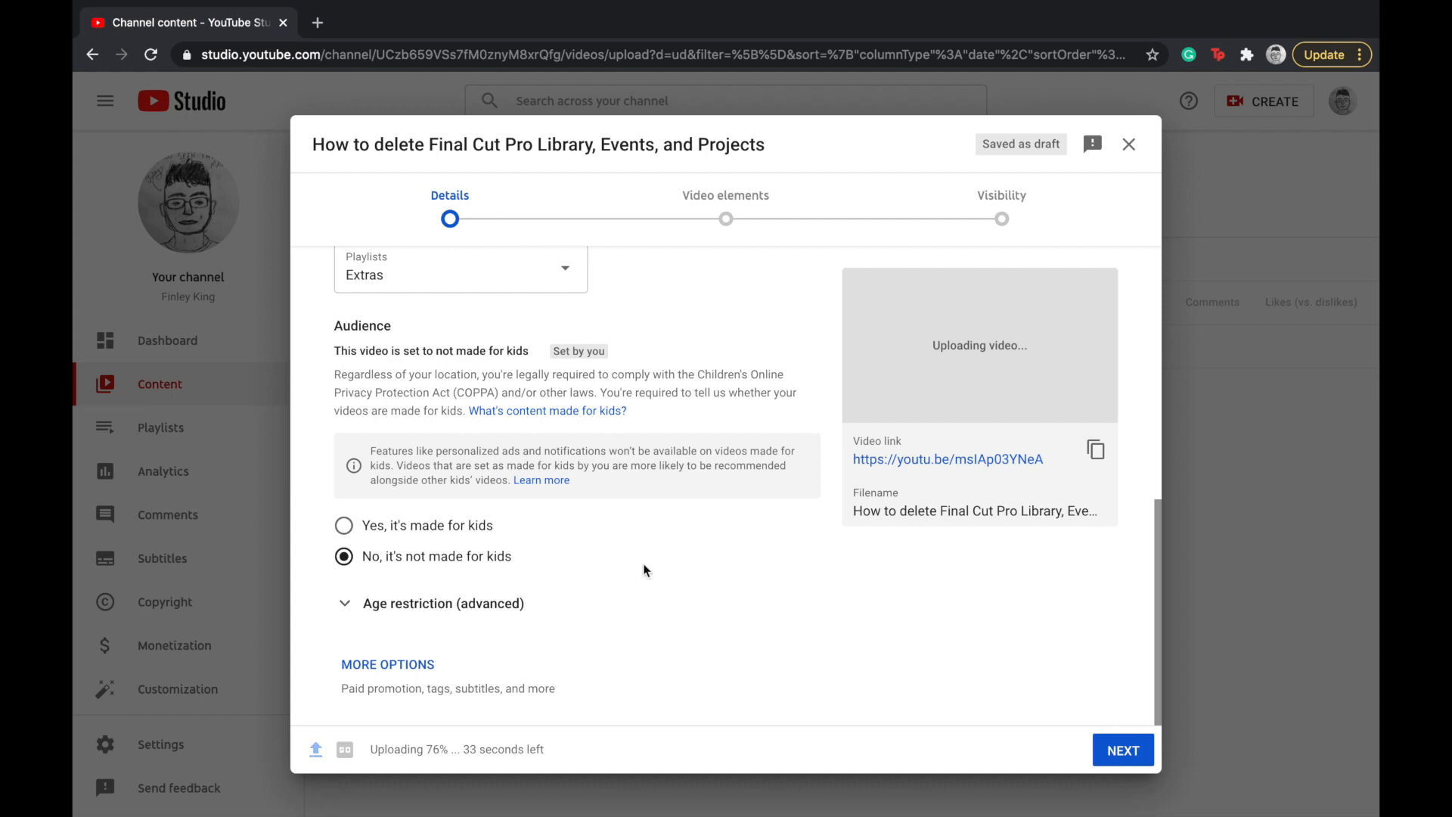
Continue past the video elements without adding any, set the visibility to Public and publish the video.
click(1125, 752)
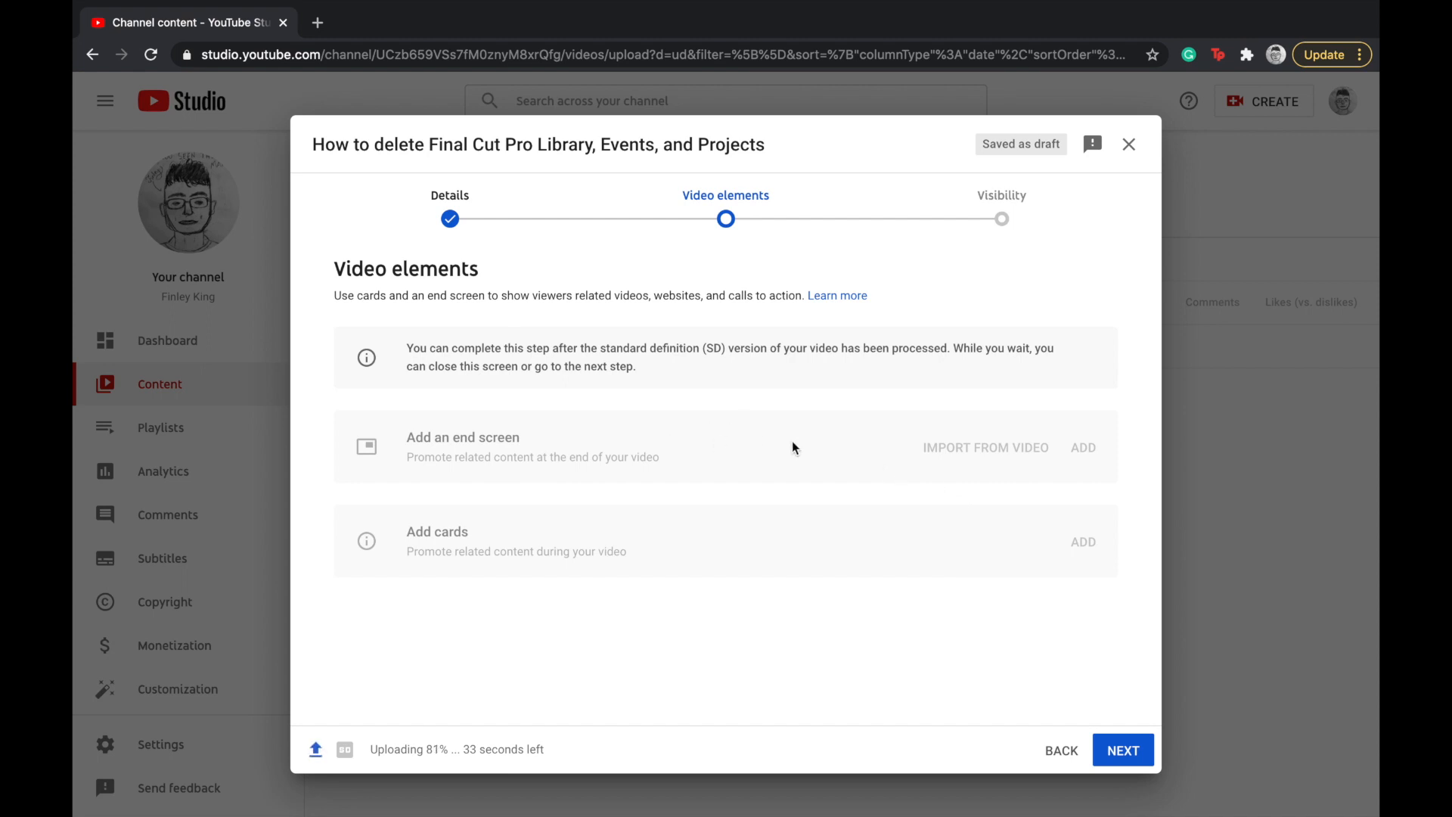
click(1125, 752)
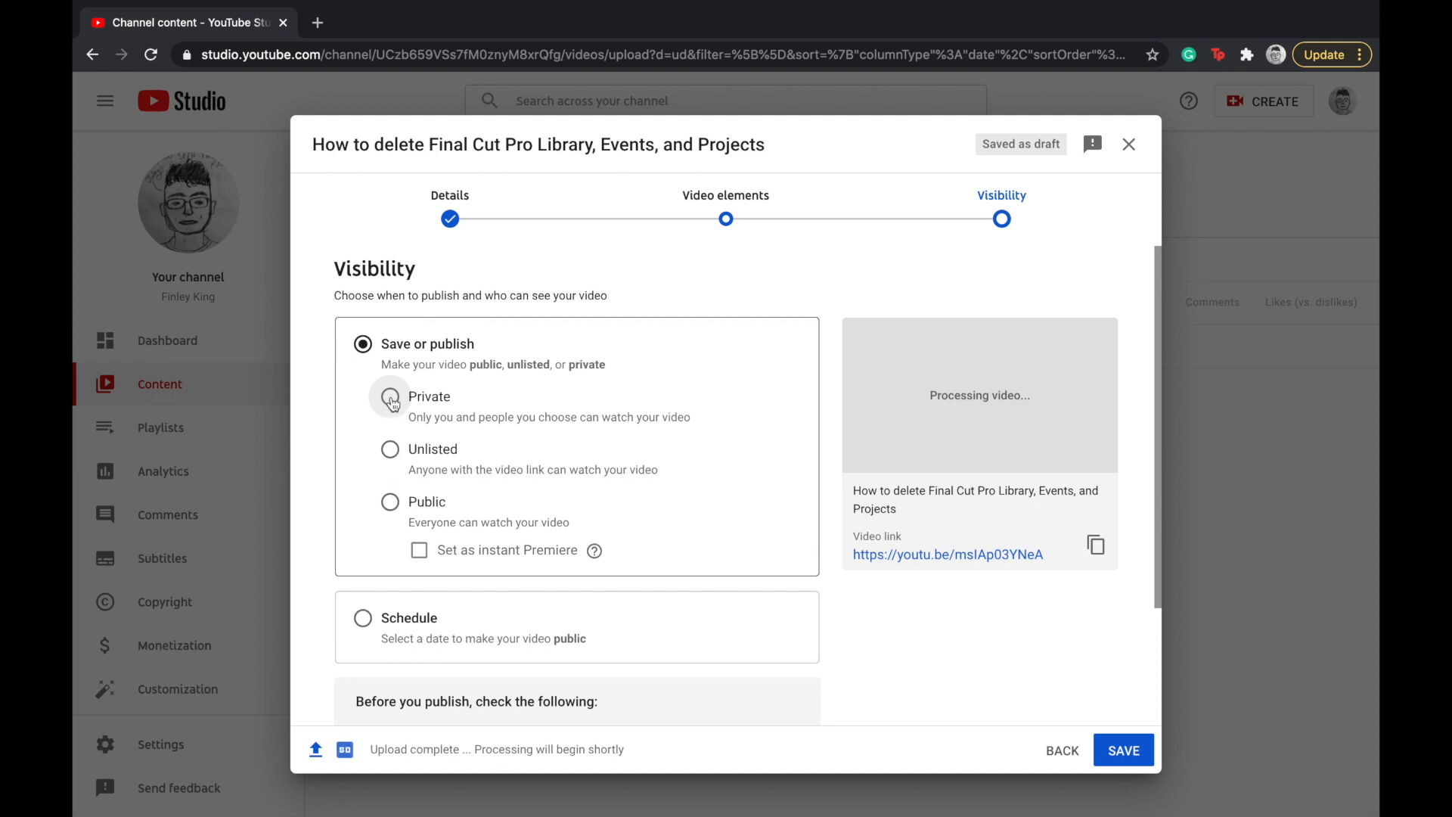
click(390, 504)
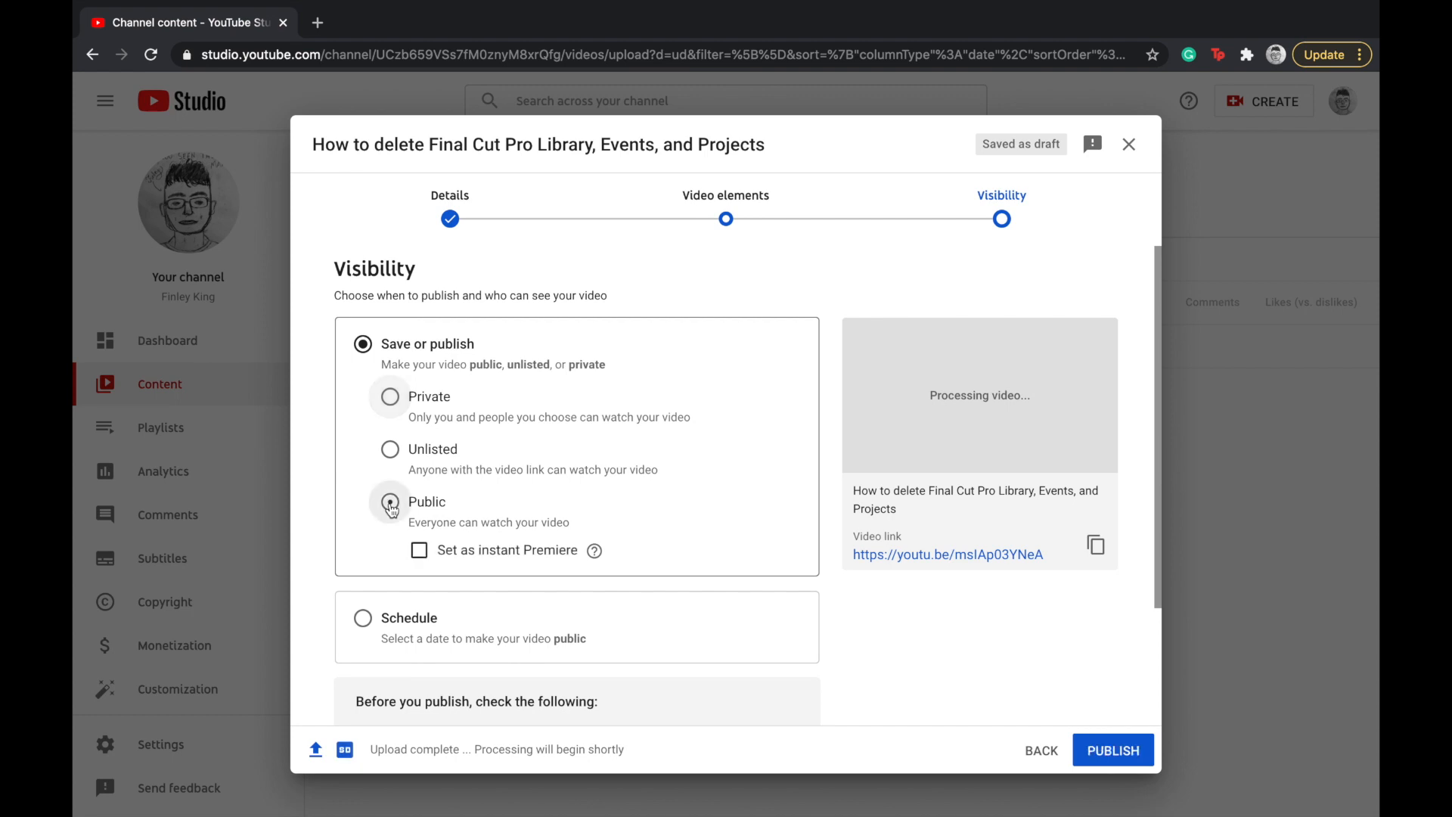
click(1102, 757)
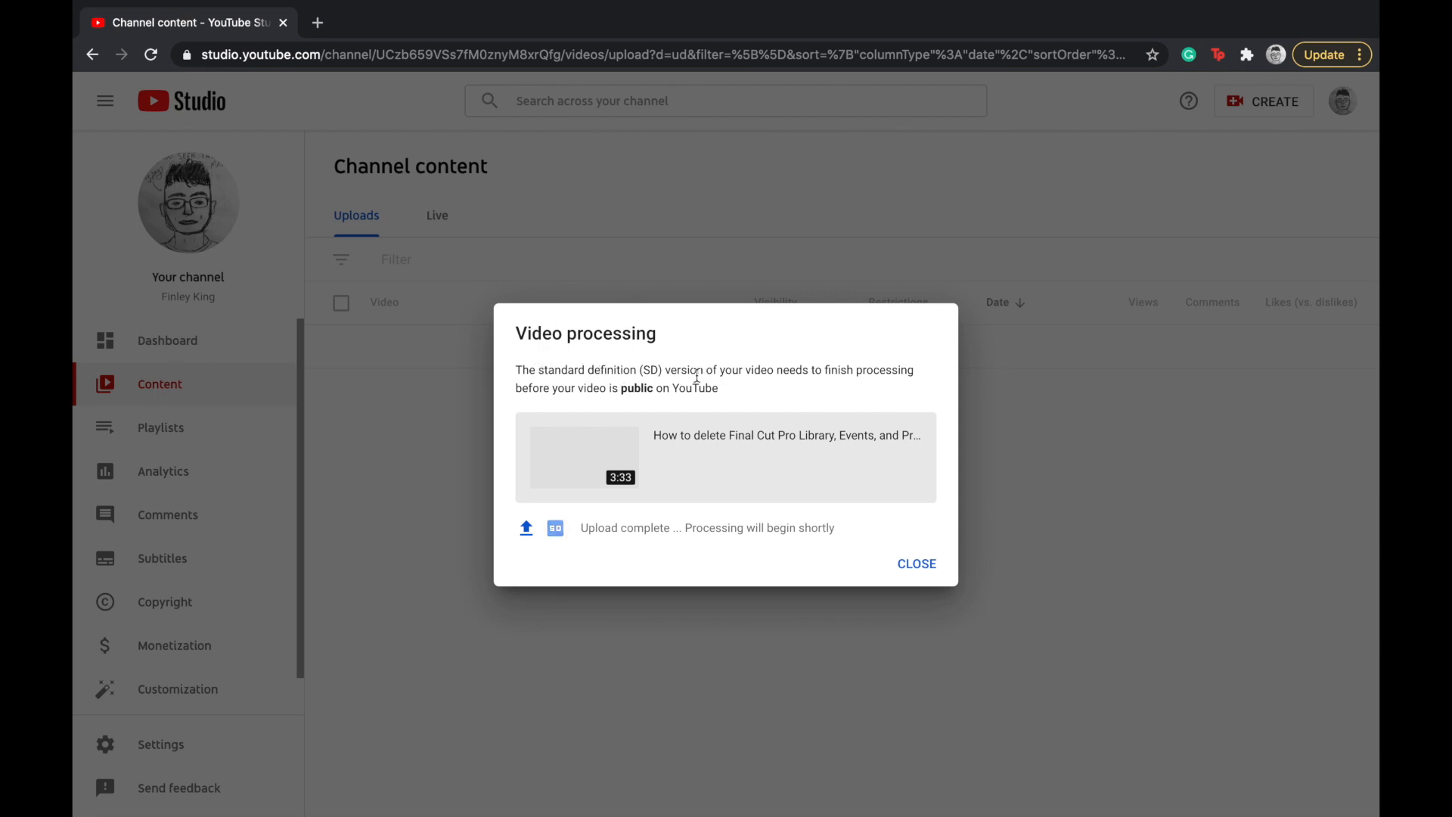
Read and close the video processing notice, and check the new upload's entry in the channel content list.
drag(810, 372, 858, 375)
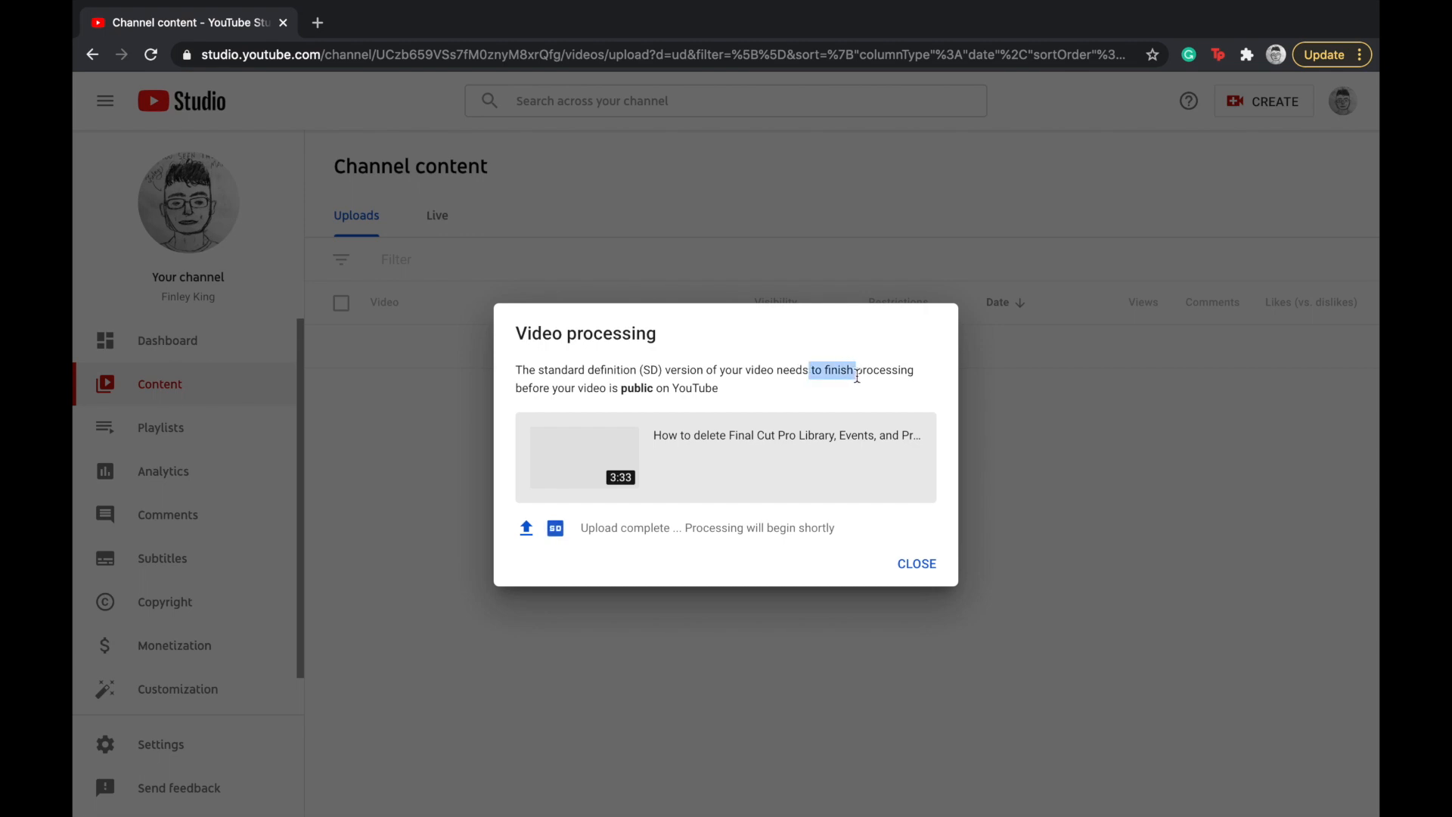
click(761, 375)
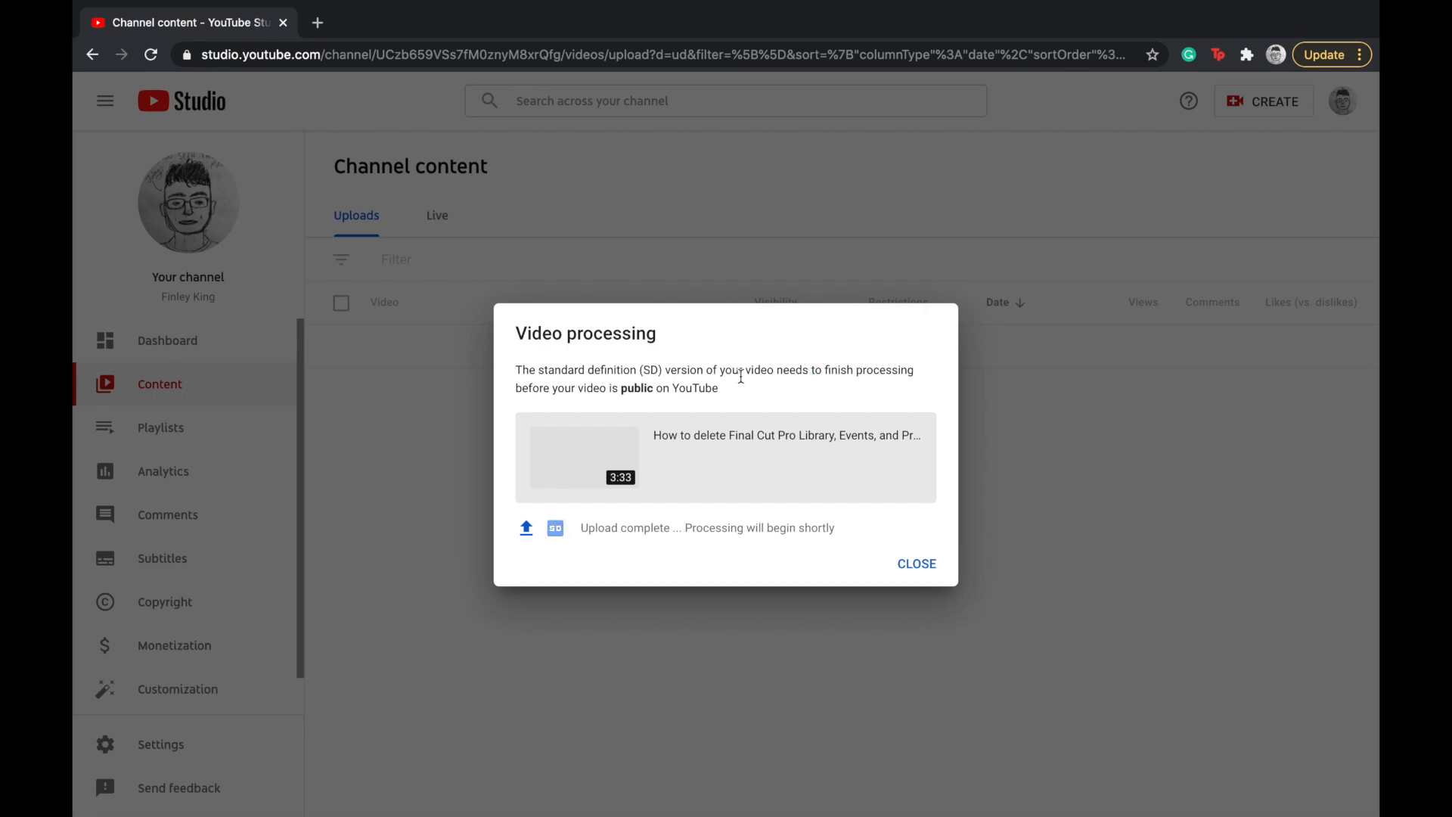
click(918, 566)
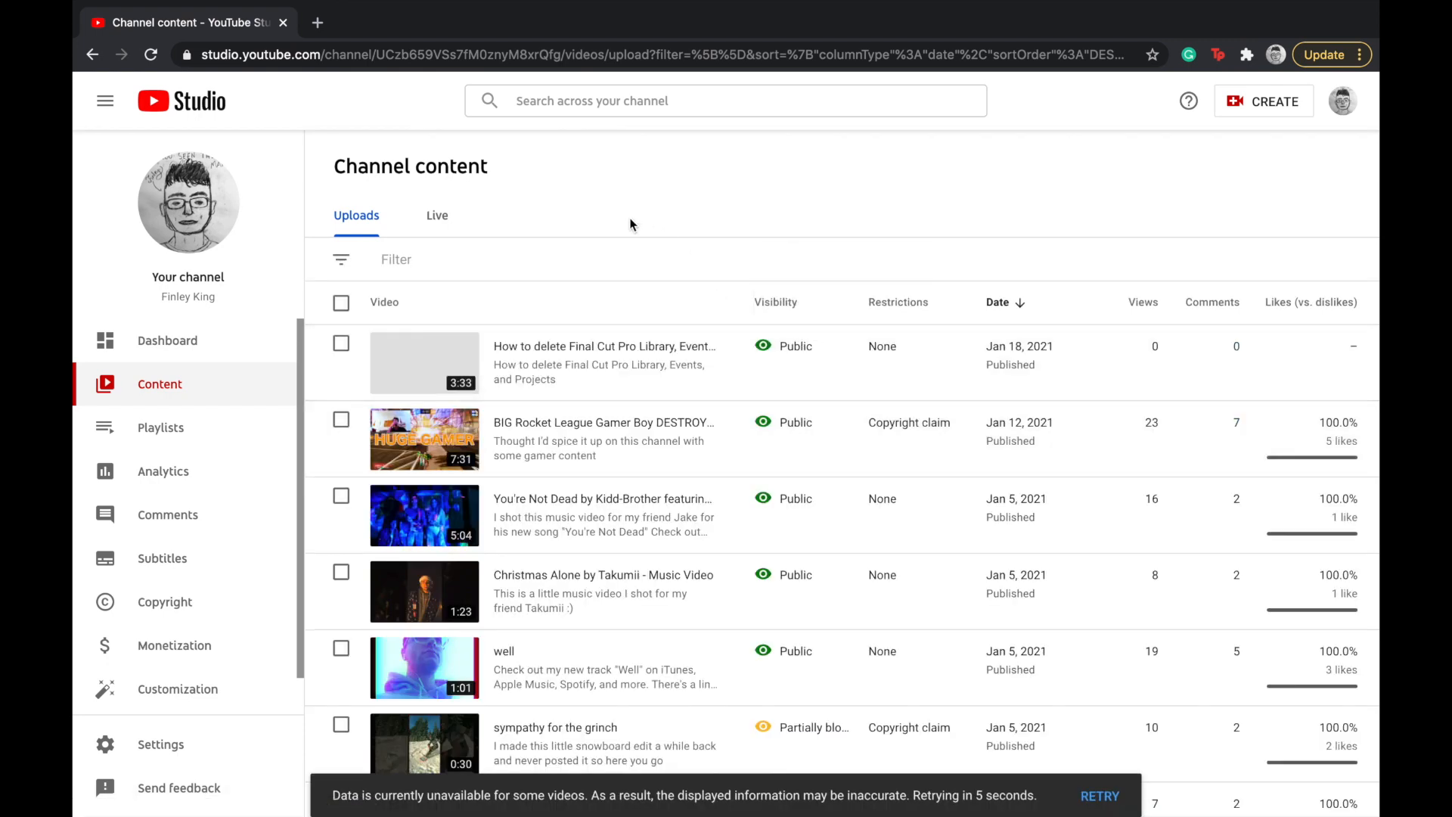
mouse_move(574, 371)
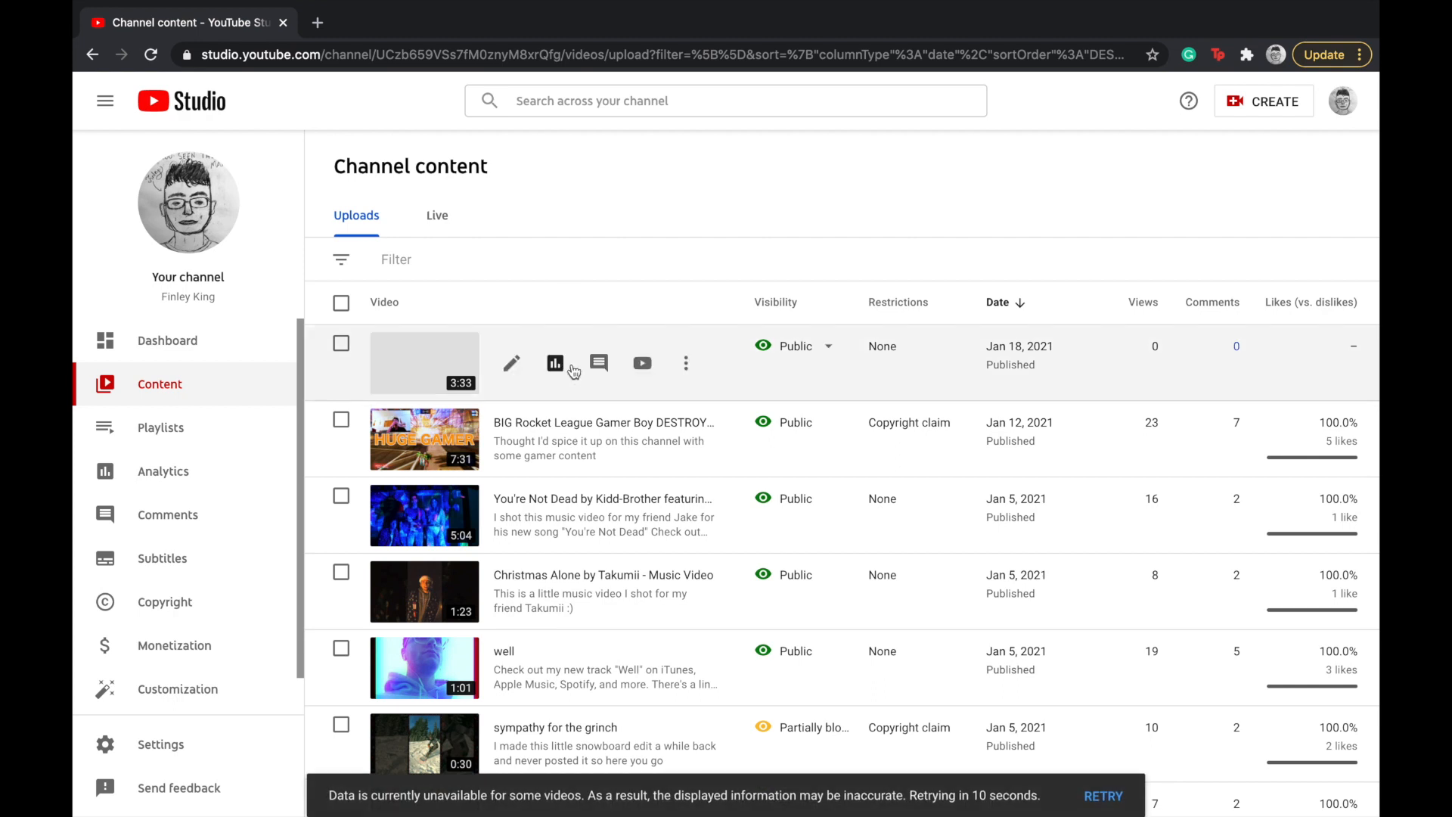